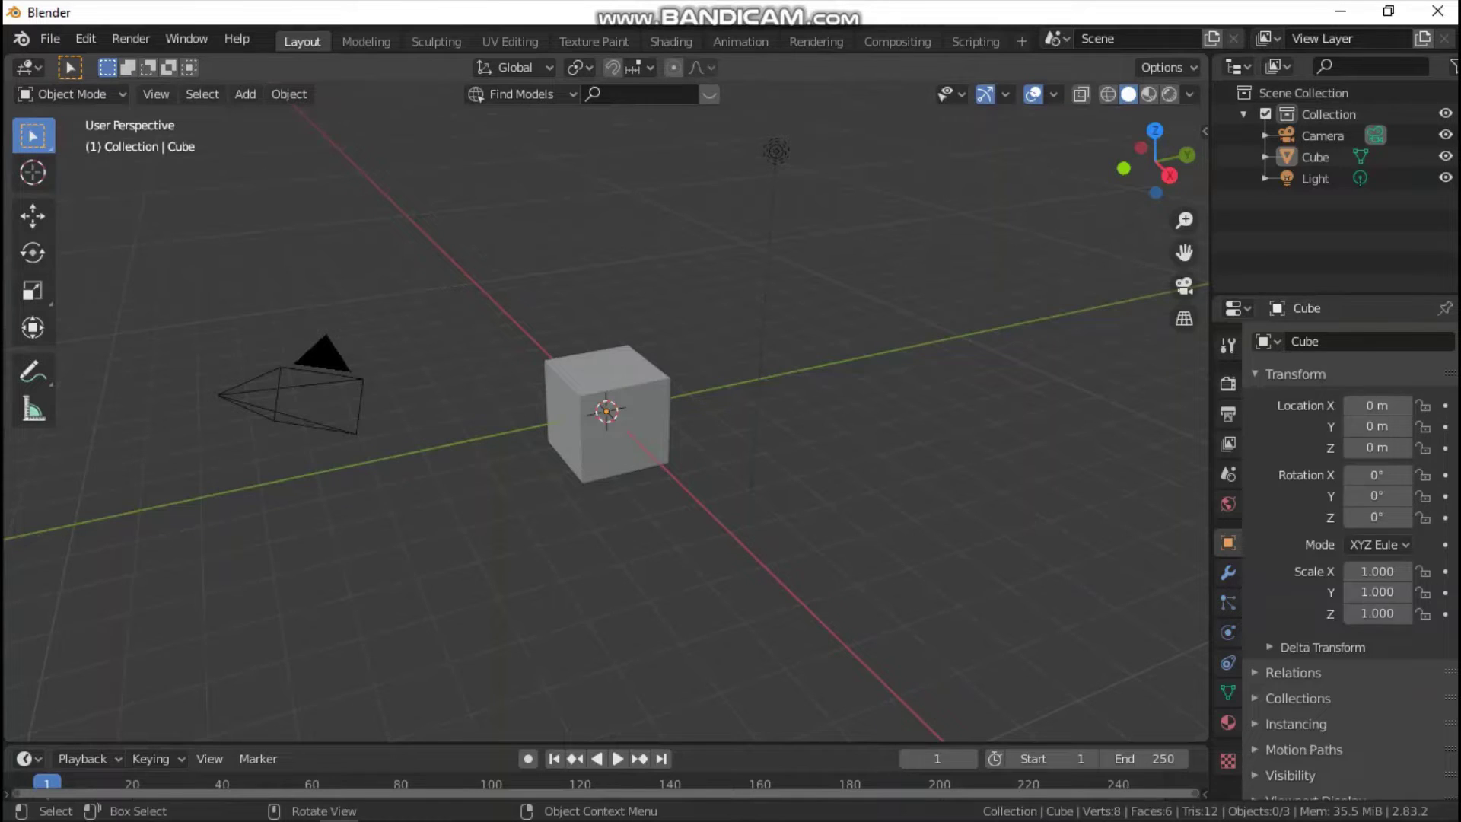
- Switch to Front view and zoom in on the default cube
{"action": "key", "text": "grave"}
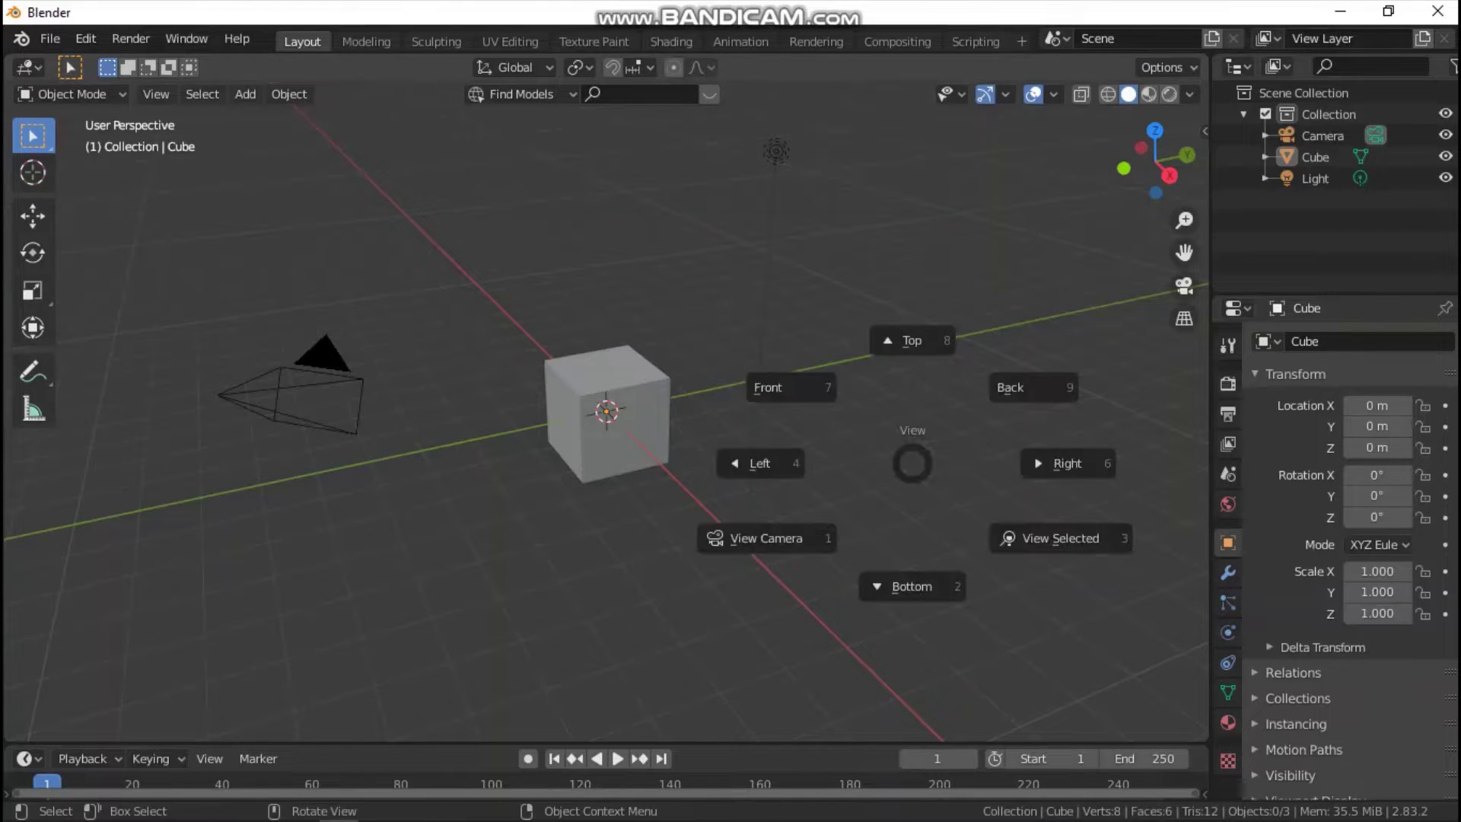
{"action": "left_click", "coordinate": [783, 381]}
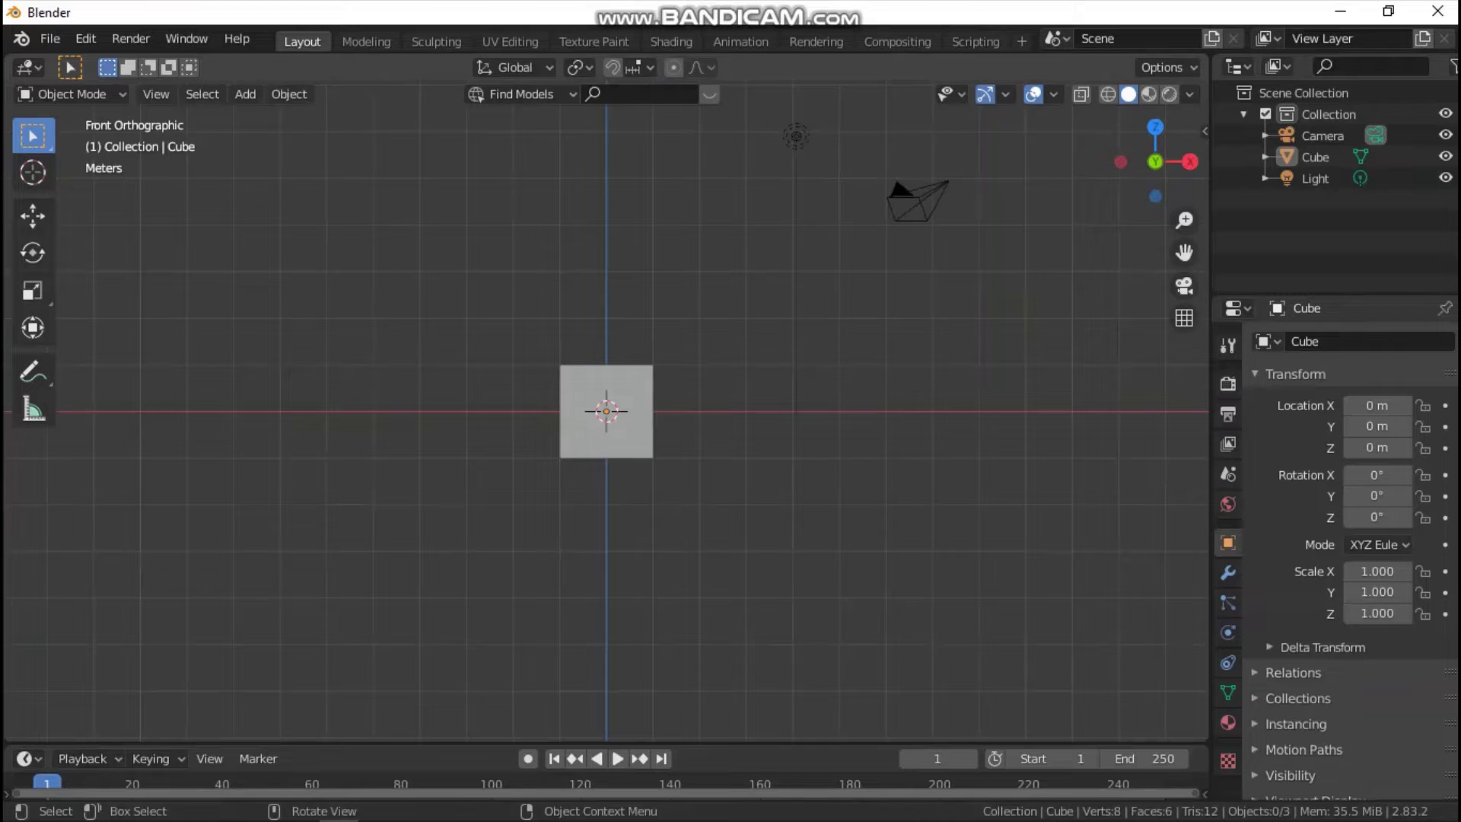
{"action": "scroll", "coordinate": [606, 411], "scroll_direction": "up", "scroll_amount": 1}
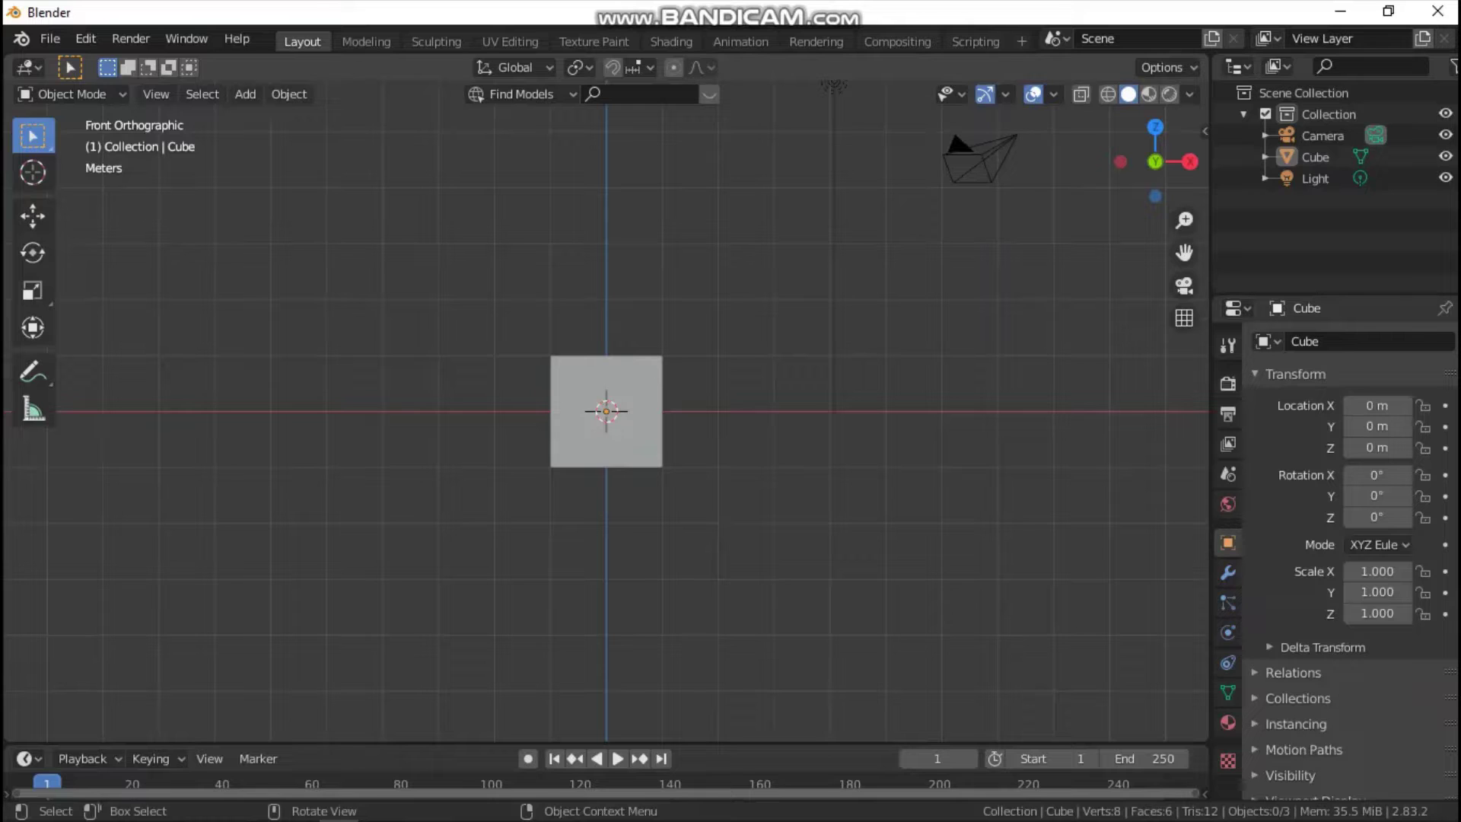
{"action": "scroll", "coordinate": [606, 411], "scroll_direction": "up", "scroll_amount": 2}
- Select the default cube and delete it
{"action": "left_click", "coordinate": [607, 411]}
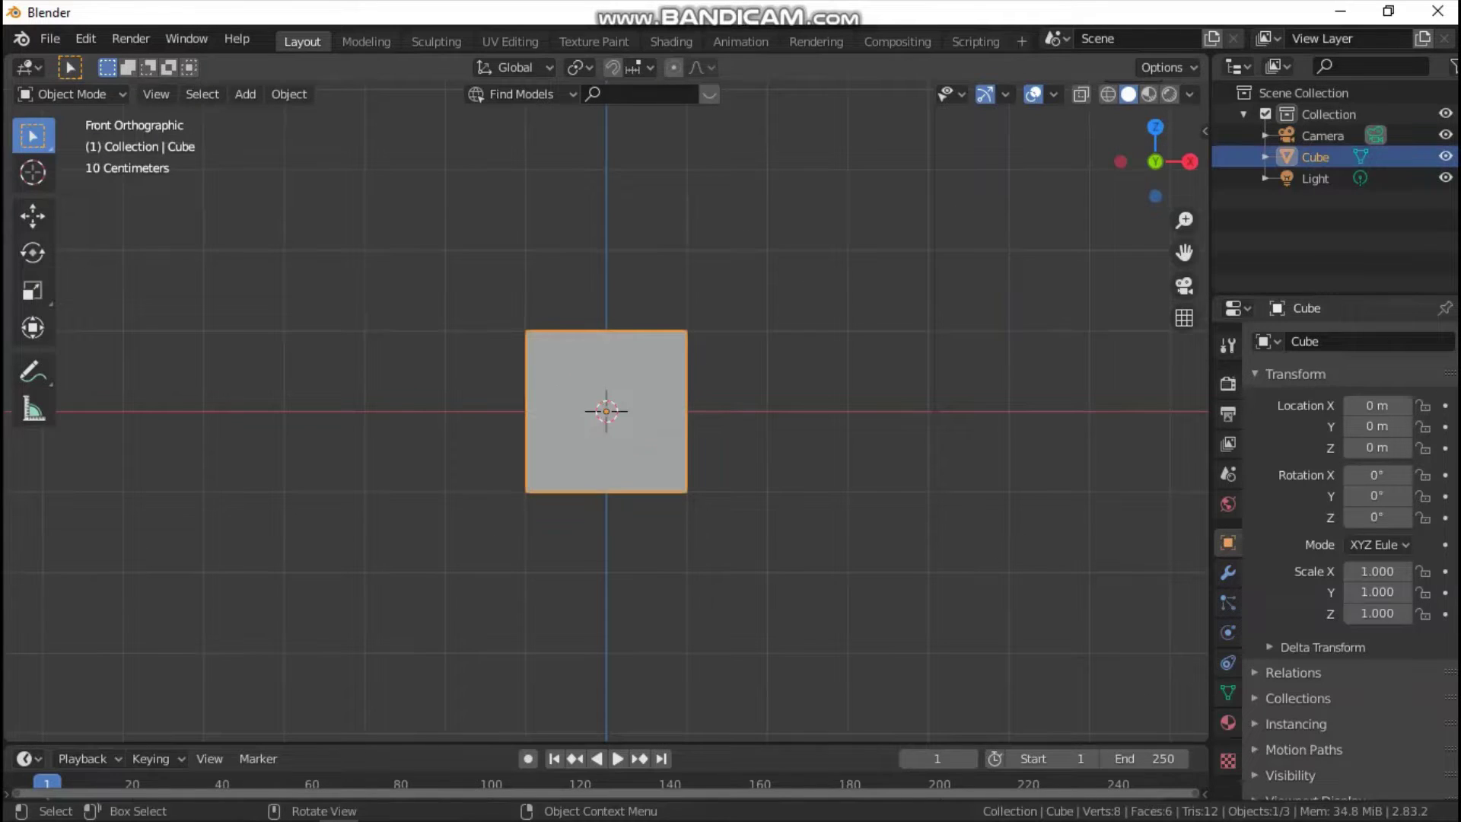
{"action": "key", "text": "x"}
{"action": "key", "text": "Return"}
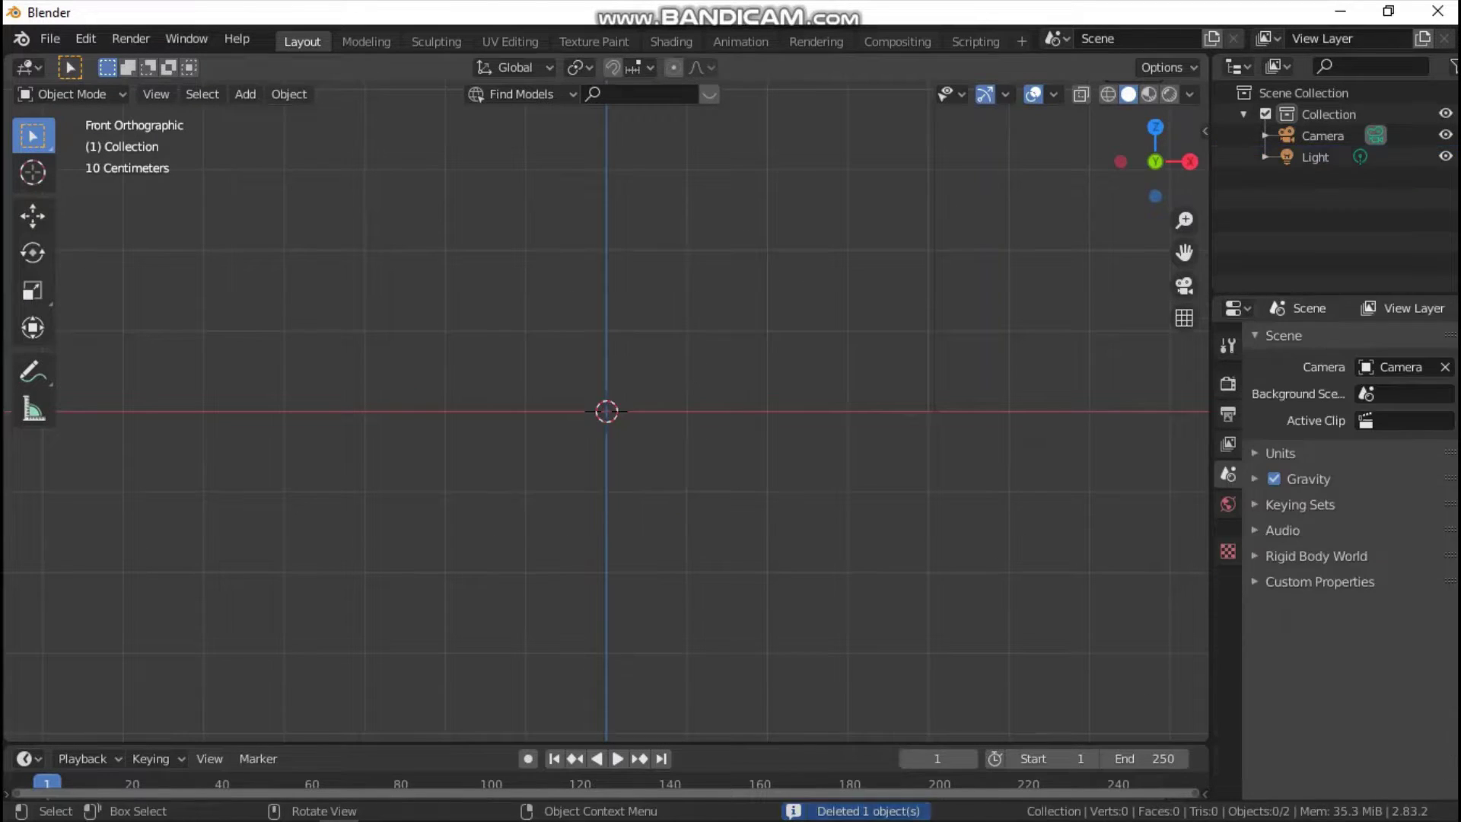
{"action": "key", "text": "shift+a"}
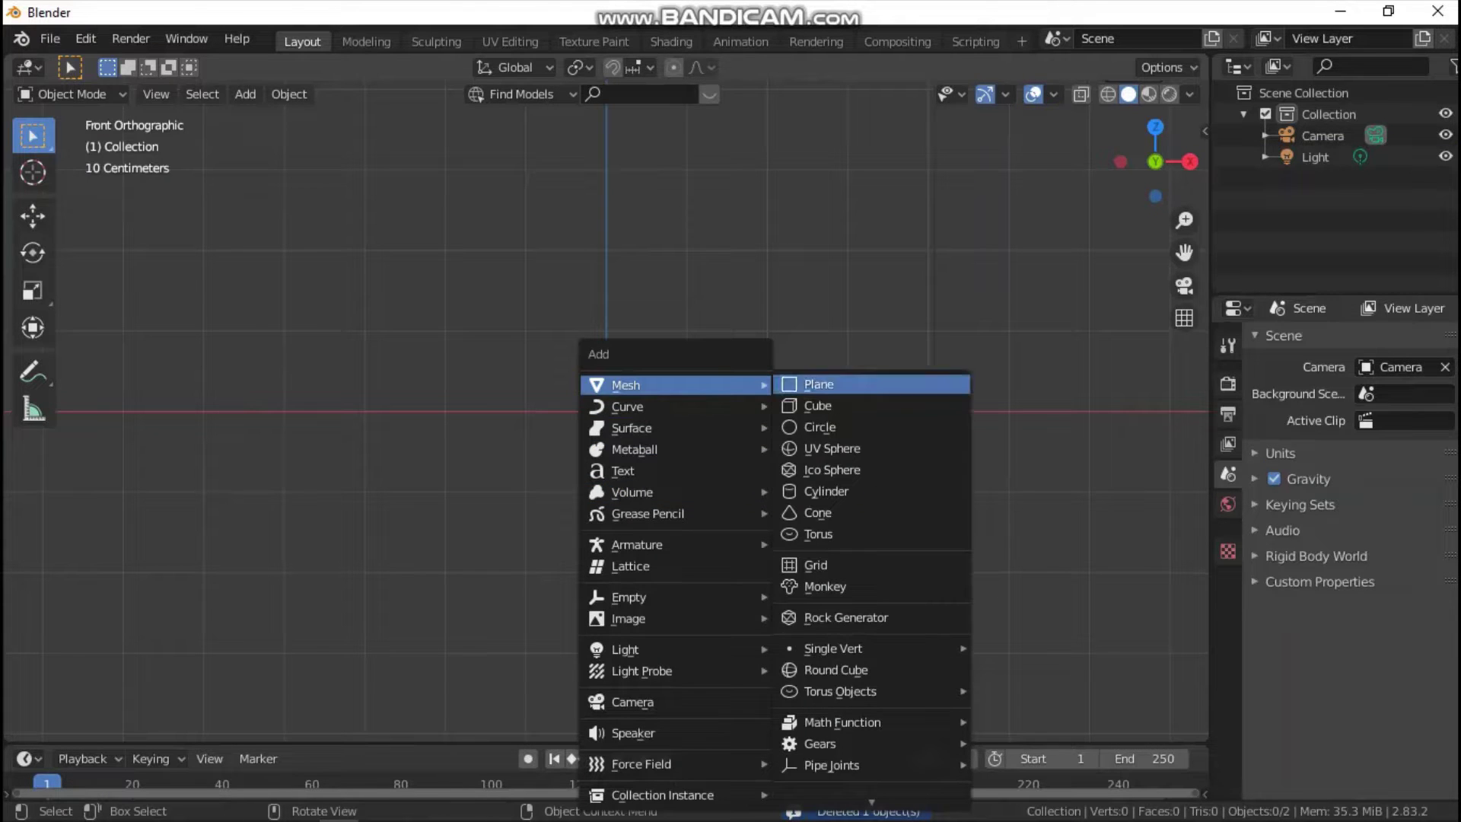
- Add a mesh plane at the origin and orbit back to a perspective view
{"action": "left_click", "coordinate": [819, 384]}
{"action": "mouse_move", "coordinate": [819, 384]}
{"action": "middle_mouse_down"}
{"action": "mouse_move", "coordinate": [814, 365]}
{"action": "mouse_move", "coordinate": [792, 442]}
{"action": "middle_mouse_up"}
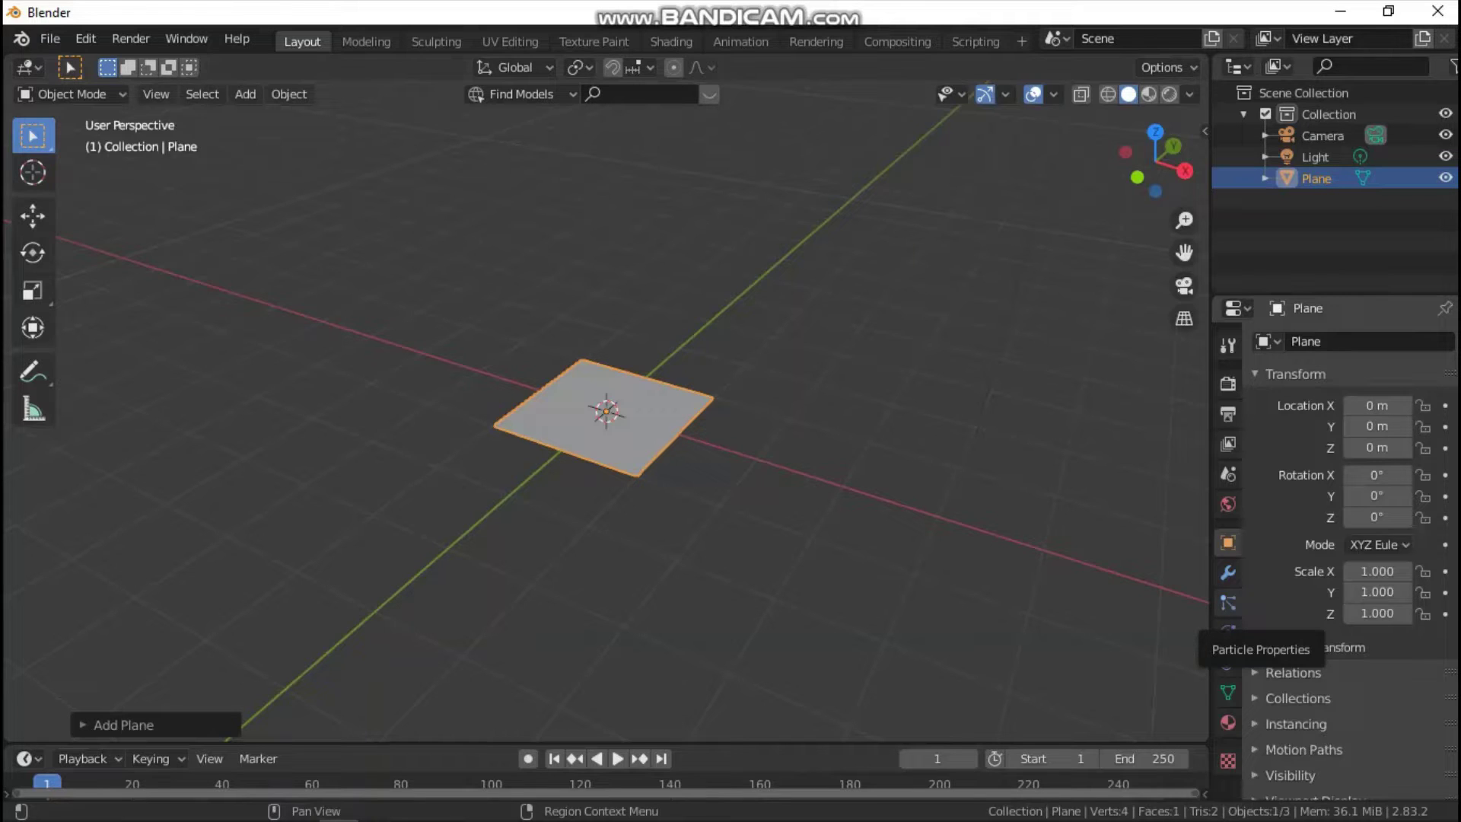
- Add a Hair particle system to the plane with Advanced options enabled
{"action": "left_click", "coordinate": [1228, 633]}
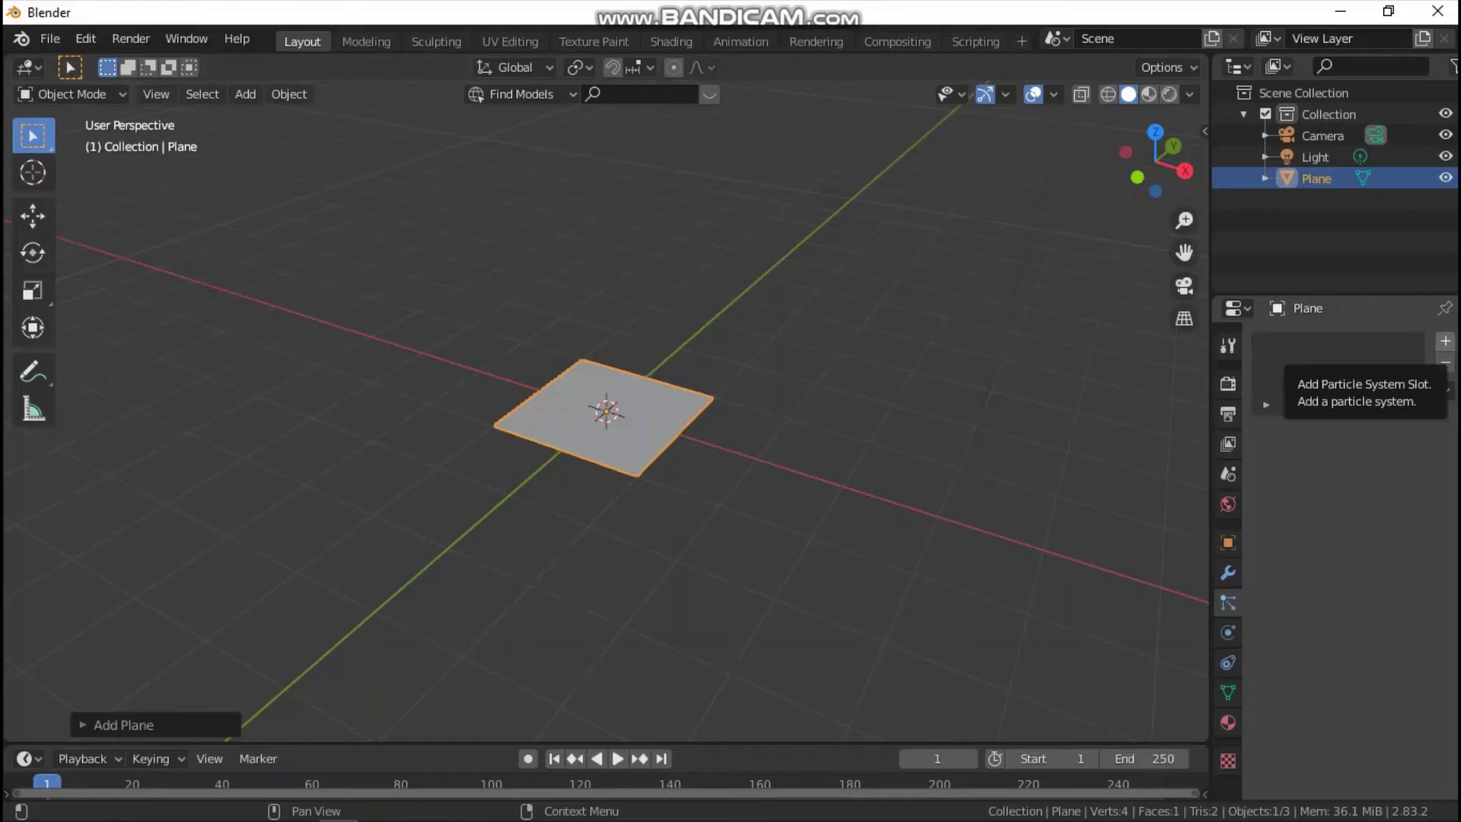
{"action": "left_click", "coordinate": [1445, 341]}
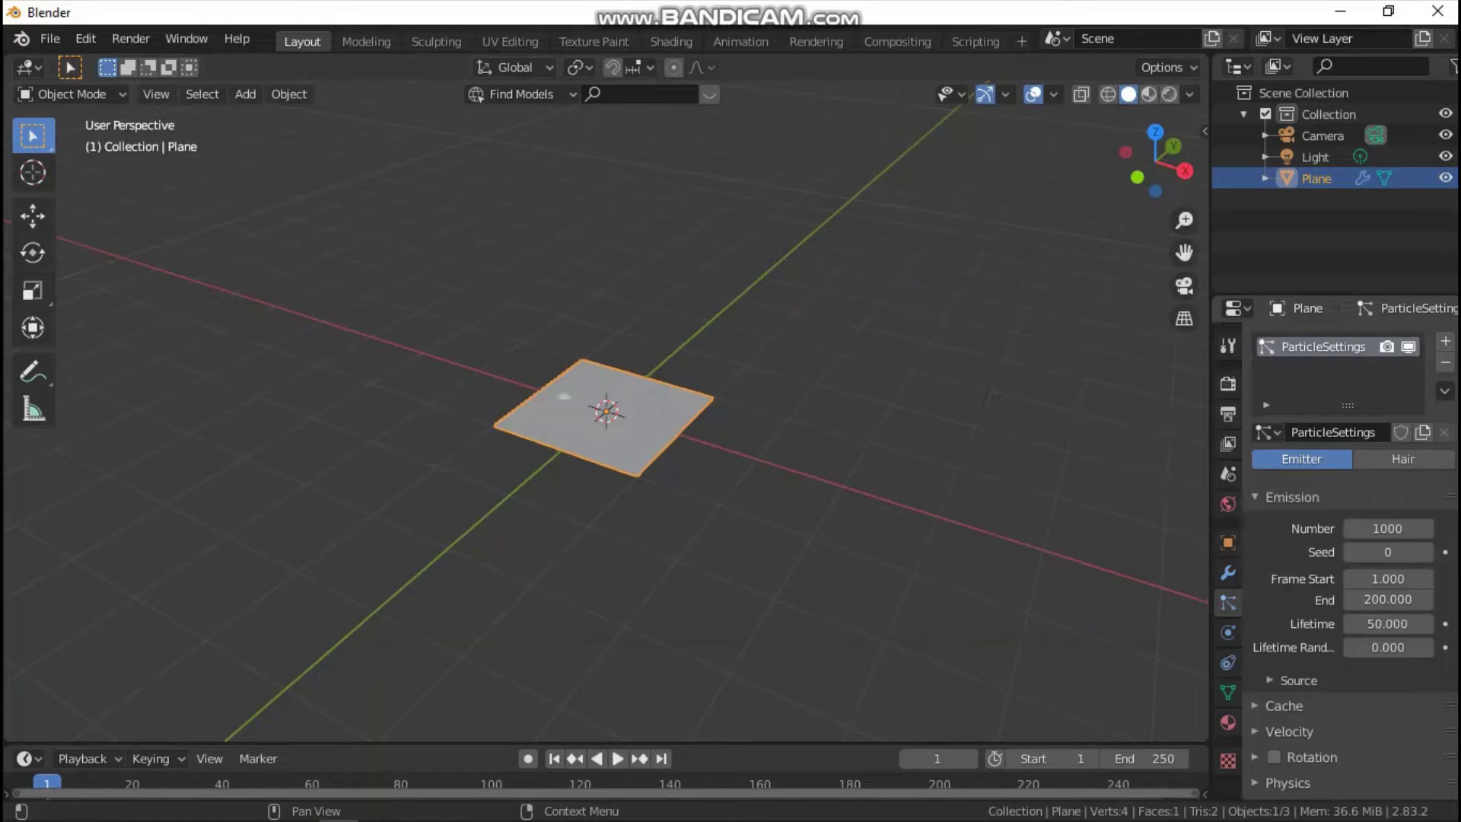
{"action": "left_click", "coordinate": [1403, 458]}
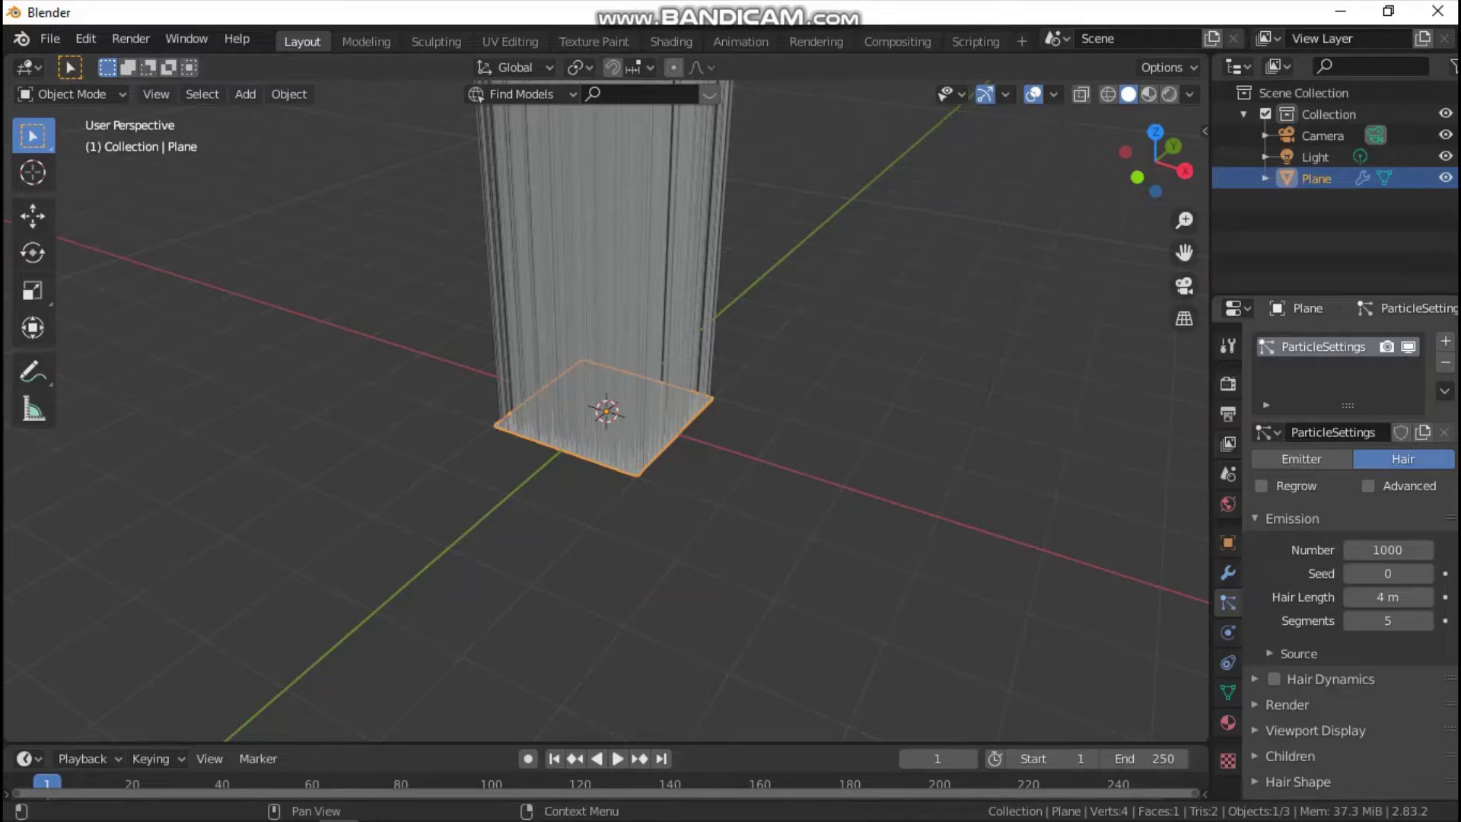
{"action": "left_click", "coordinate": [1369, 486]}
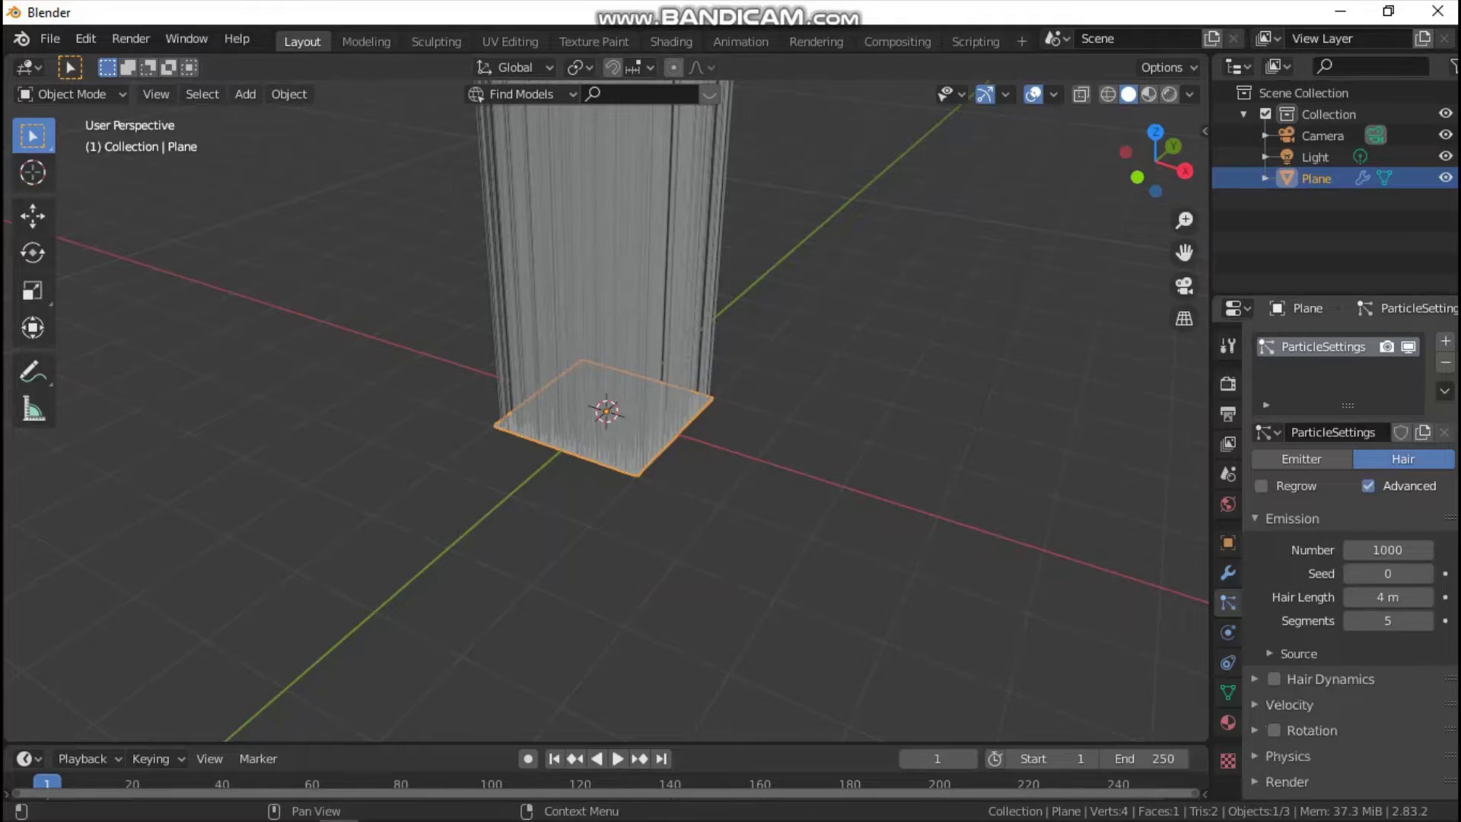
- Set the hair count to 50000 and the hair length to 0.1 m
{"action": "left_click", "coordinate": [1387, 550]}
{"action": "type", "text": "5"}
{"action": "type", "text": "0000"}
{"action": "key", "text": "Return"}
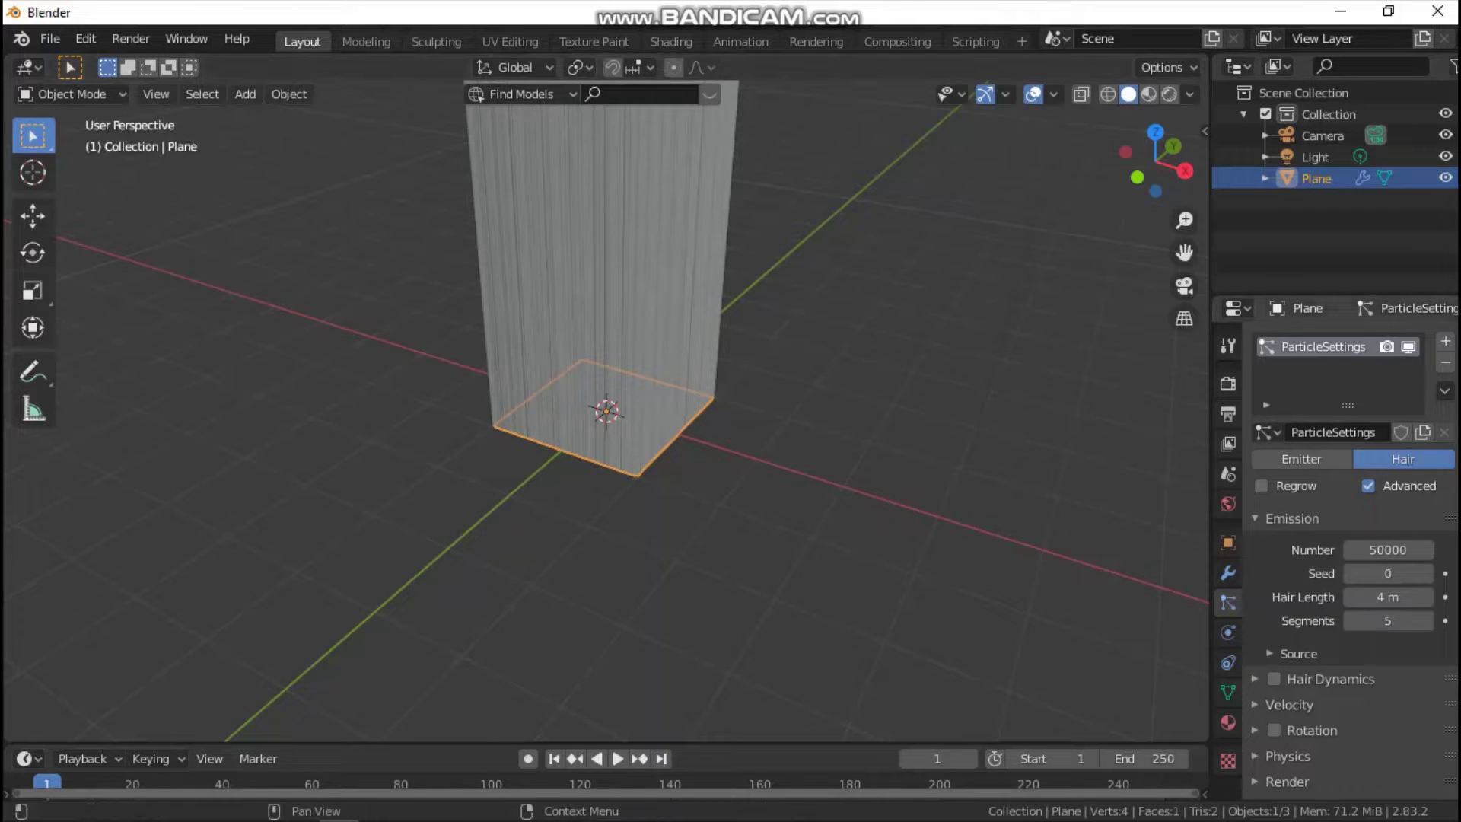
{"action": "left_click", "coordinate": [1387, 597]}
{"action": "type", "text": "0."}
{"action": "type", "text": "1"}
{"action": "key", "text": "Return"}
- Scale the grass plane up to twice its size
{"action": "key", "text": "s"}
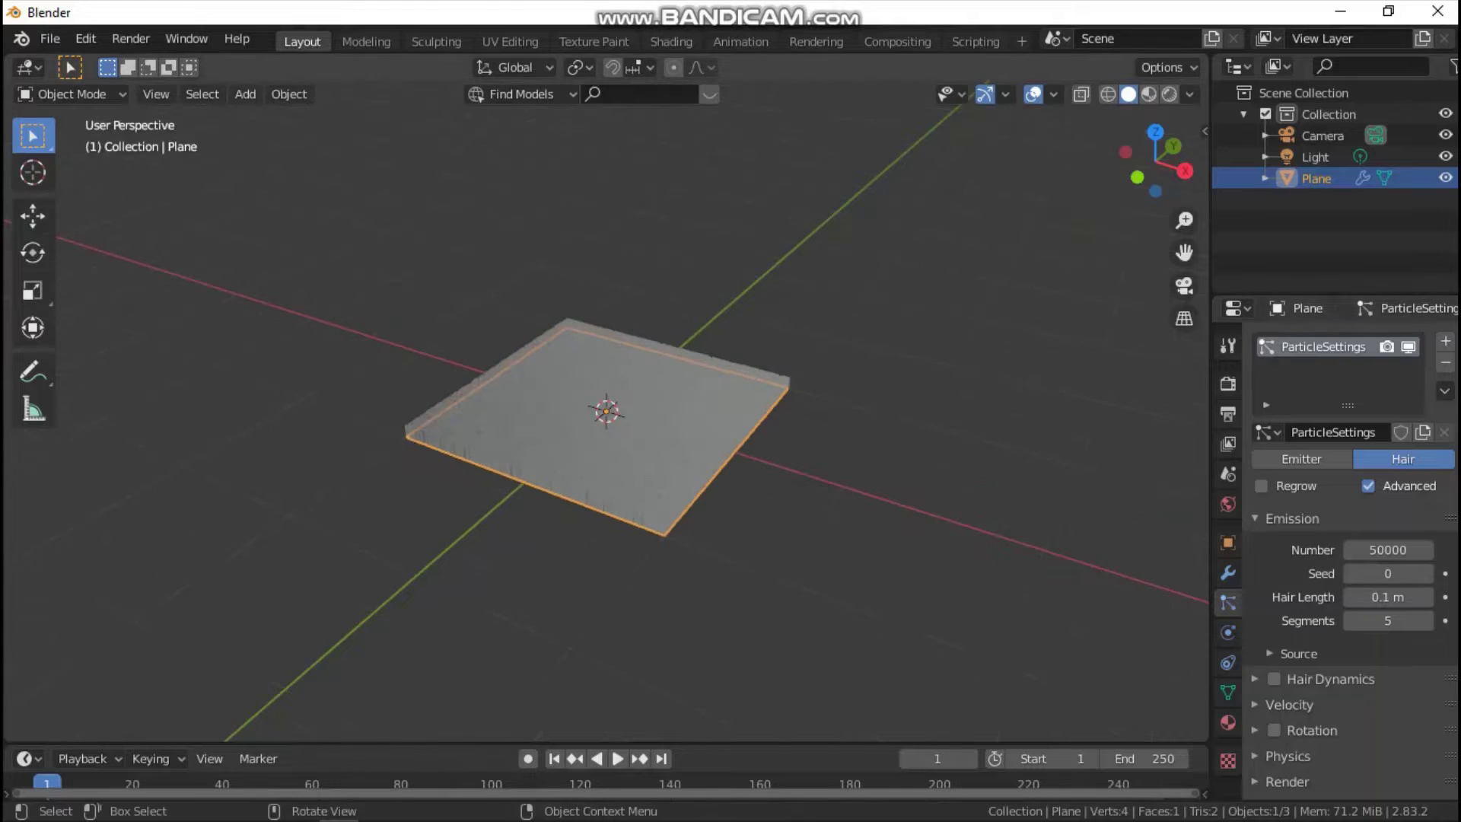
{"action": "key", "text": "Return"}
{"action": "scroll", "coordinate": [1274, 730], "scroll_direction": "down", "scroll_amount": 3}
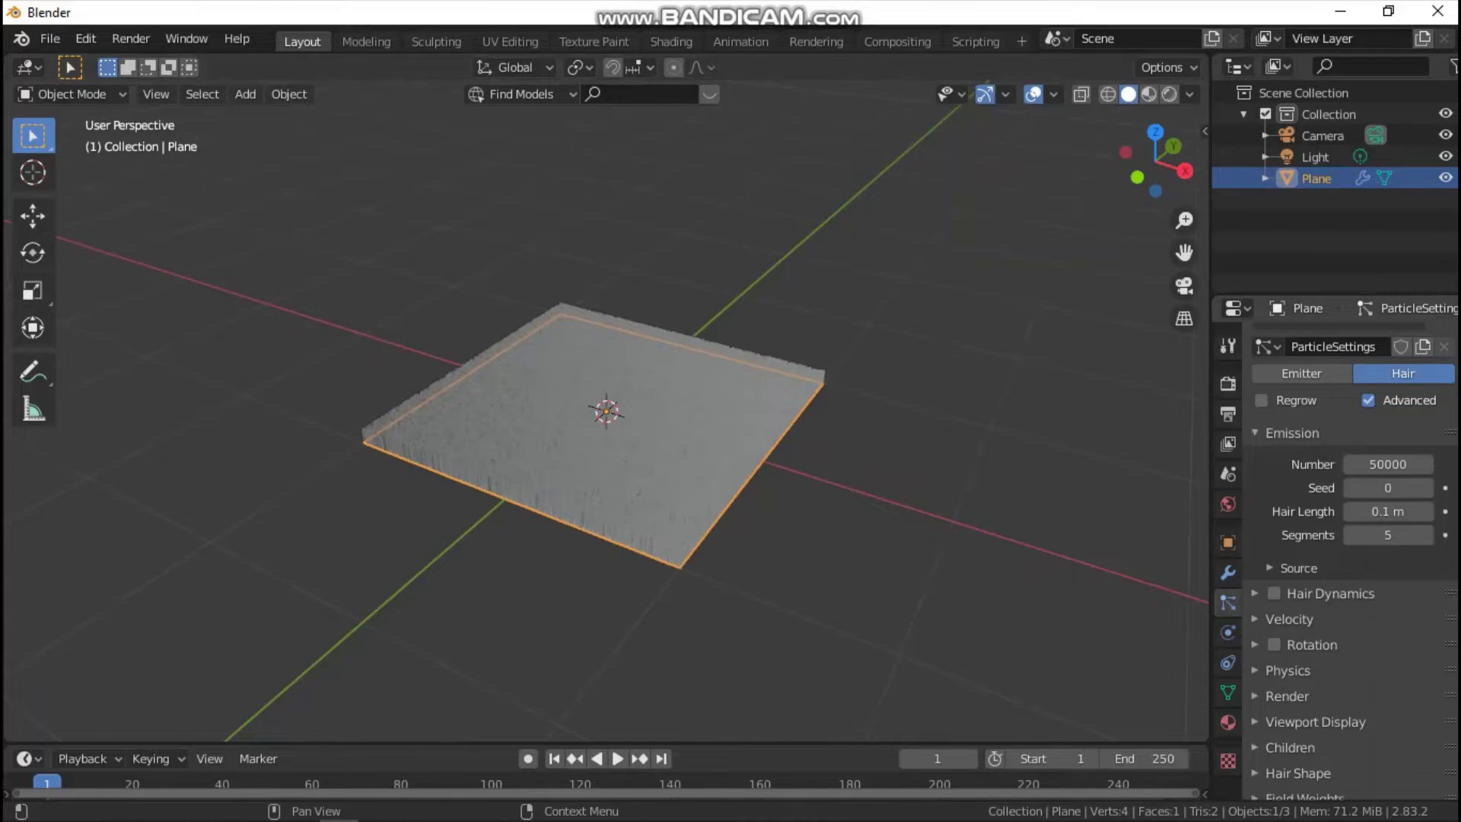
- Set the hair physics Brownian force to 0.1
{"action": "left_click", "coordinate": [1288, 670]}
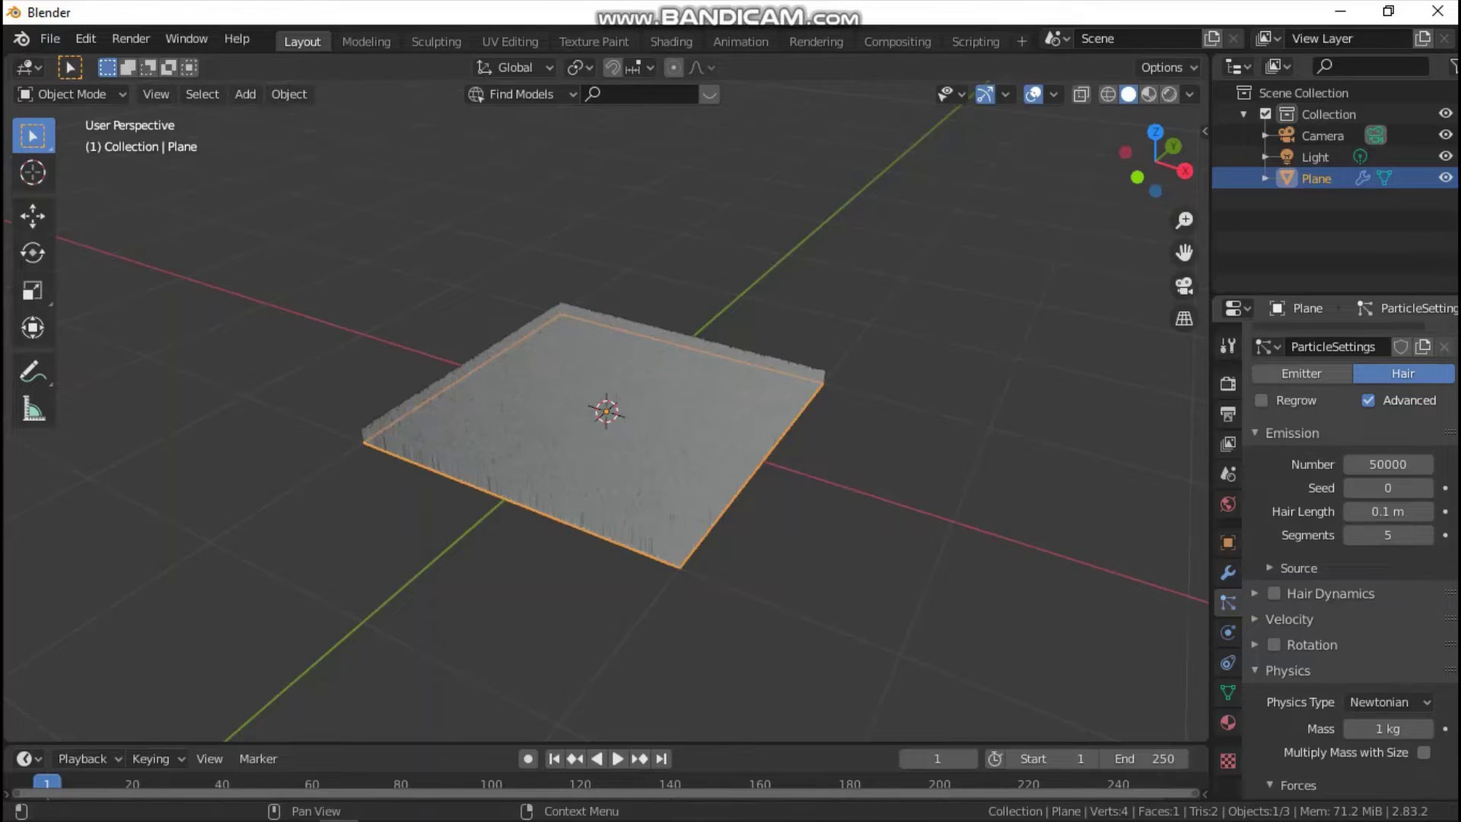
{"action": "scroll", "coordinate": [1351, 564], "scroll_direction": "down", "scroll_amount": 5}
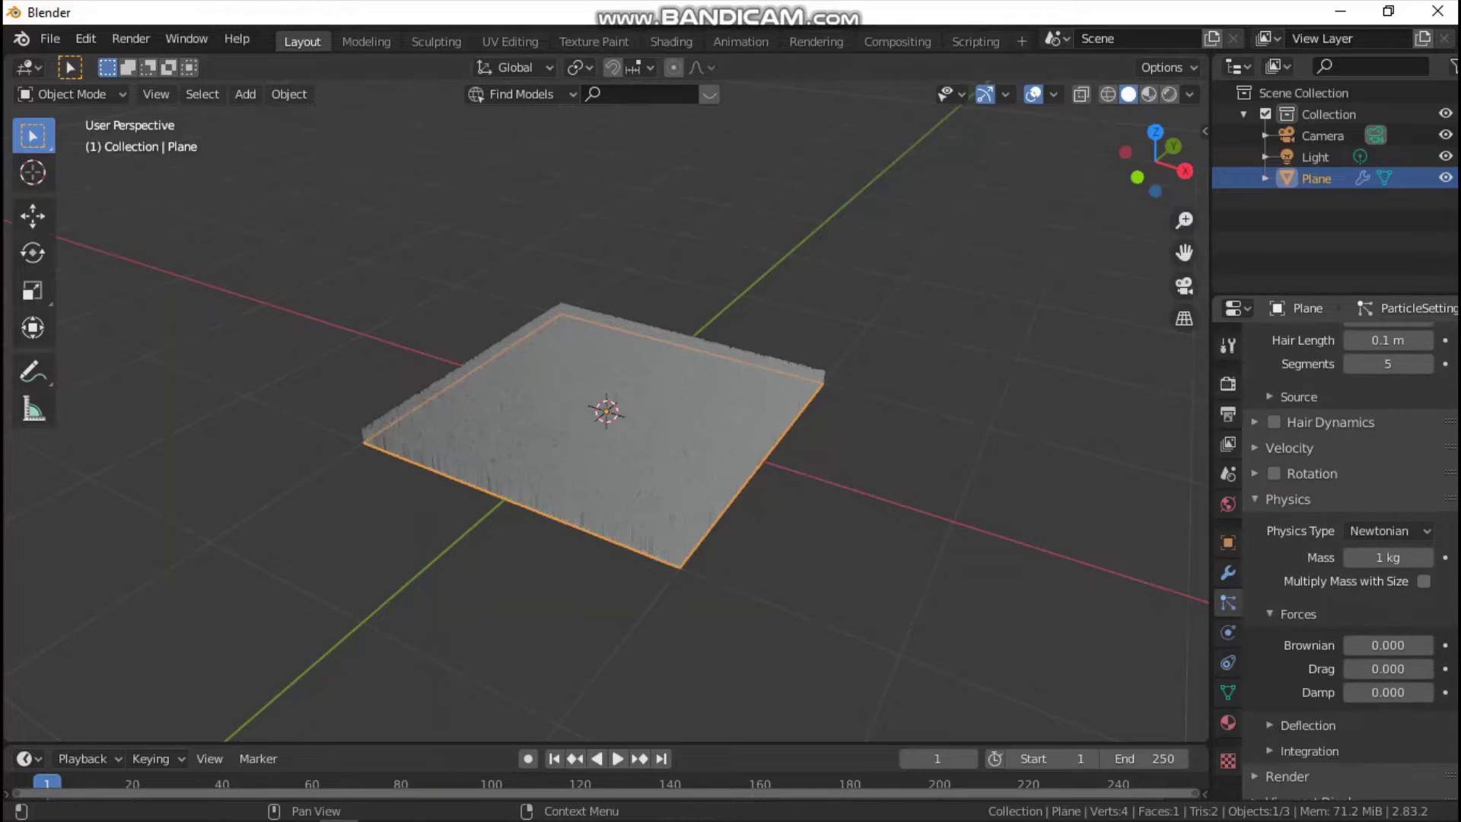
{"action": "left_click", "coordinate": [1388, 645]}
{"action": "type", "text": "0.0"}
{"action": "key", "text": "BackSpace"}
{"action": "key", "text": "BackSpace"}
{"action": "type", "text": ".1"}
{"action": "key", "text": "Return"}
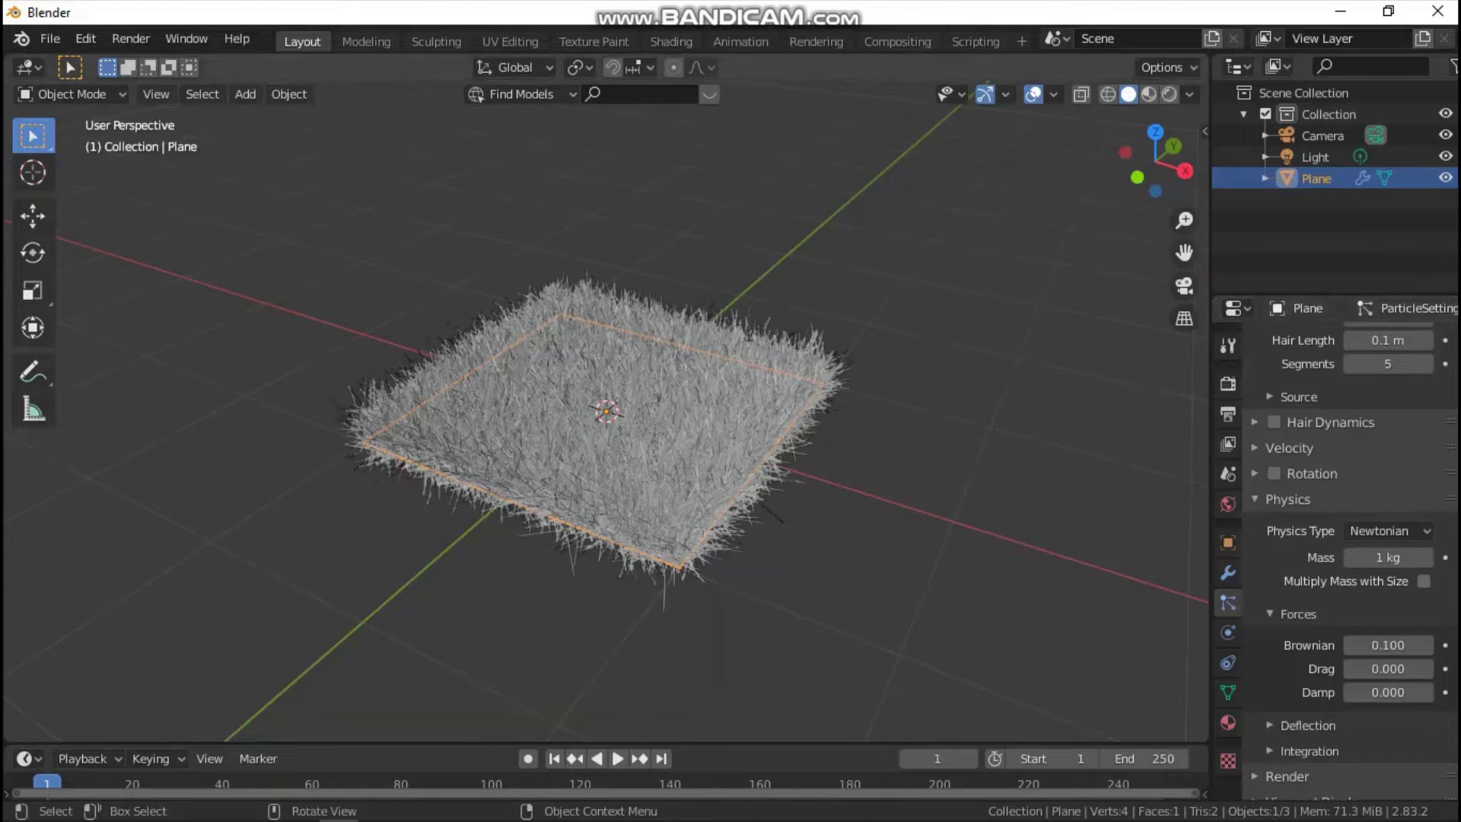
{"action": "middle_click_drag", "start_coordinate": [608, 457], "coordinate": [761, 441]}
- Give the grass plane a new dark green material in Material Preview shading
{"action": "key", "text": "z"}
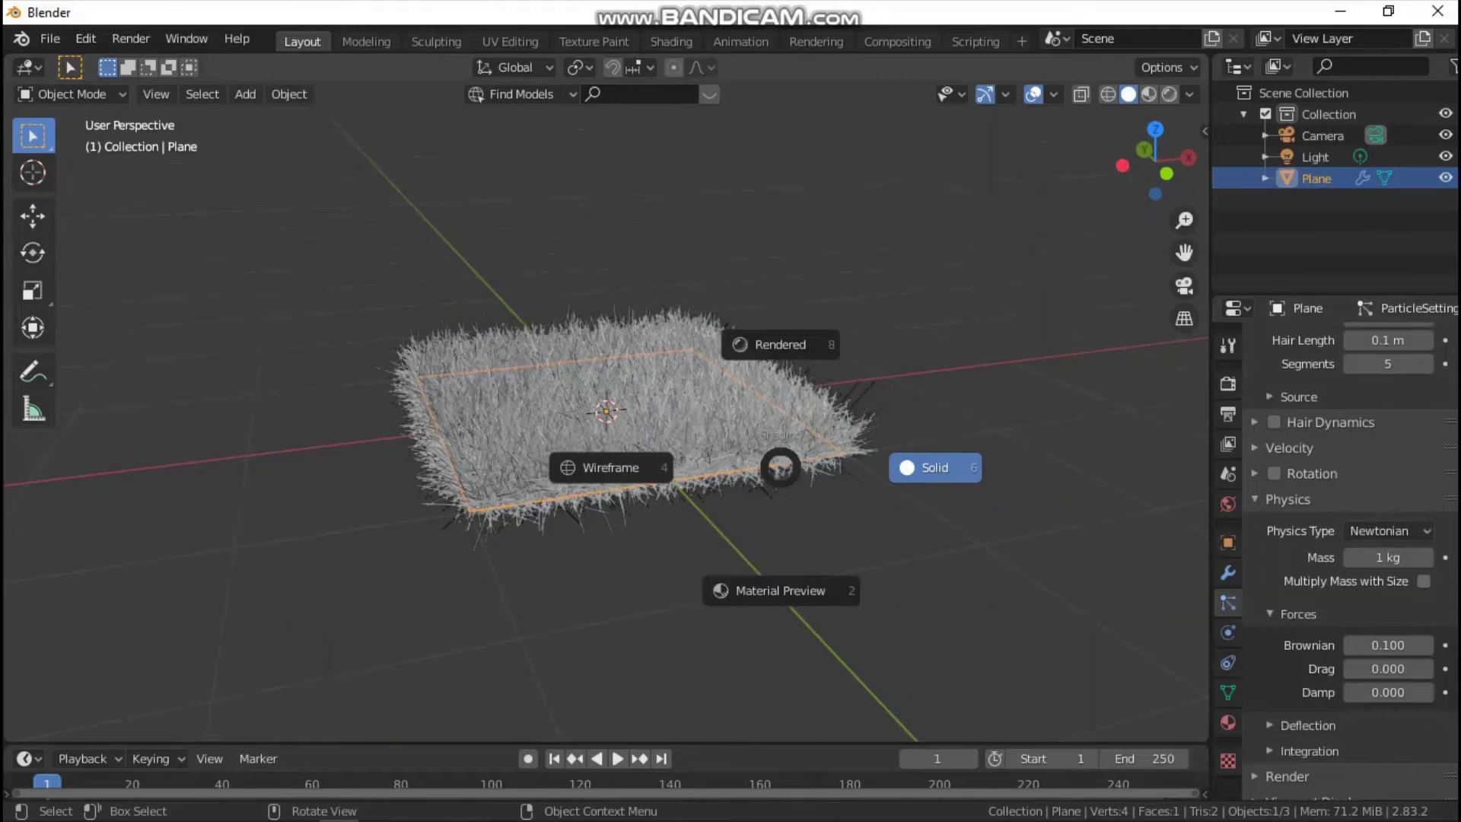
{"action": "left_click", "coordinate": [780, 591]}
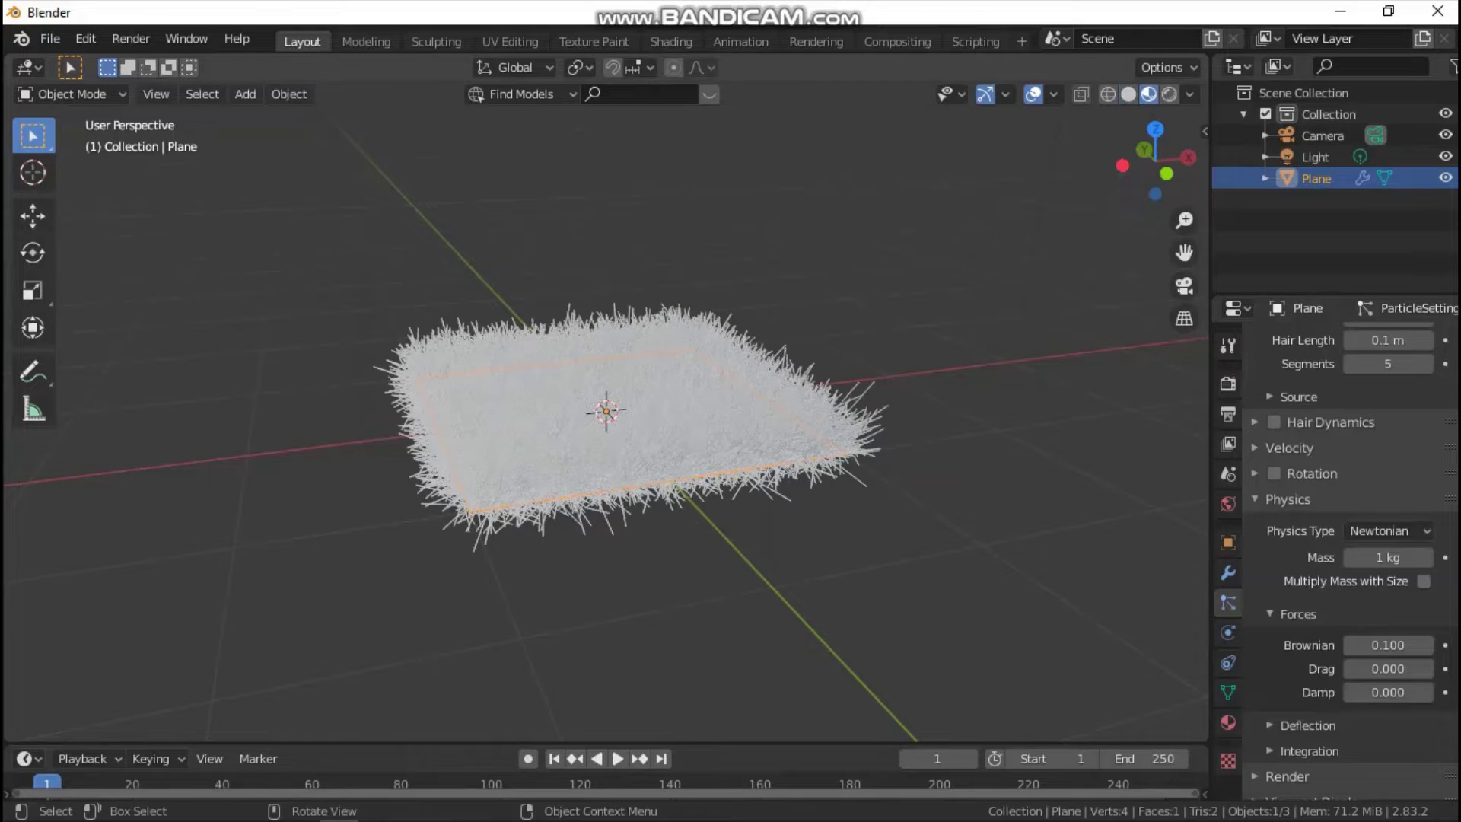
{"action": "left_click", "coordinate": [1228, 723]}
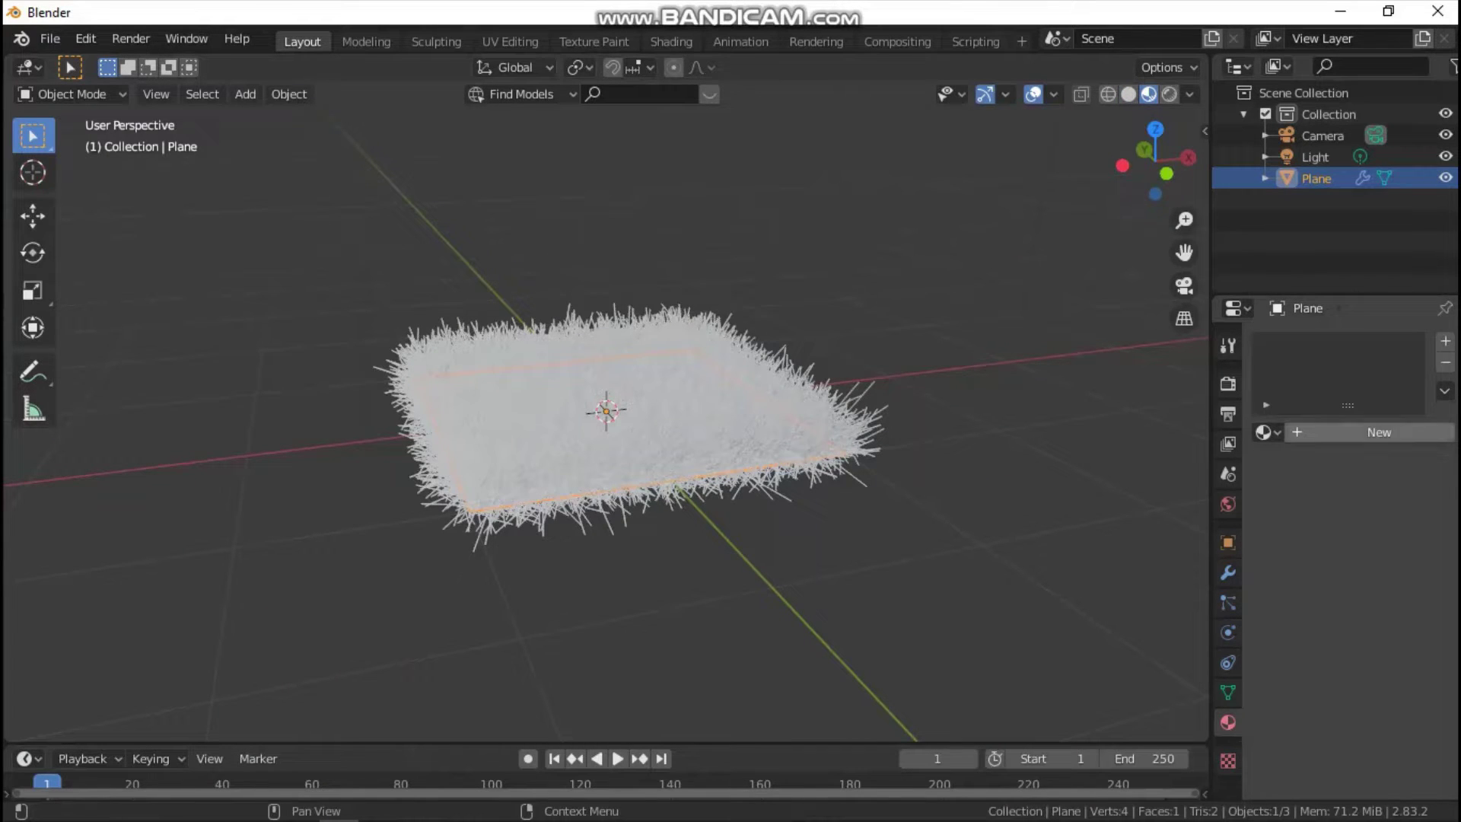
{"action": "left_click", "coordinate": [1379, 431]}
{"action": "left_click", "coordinate": [1396, 649]}
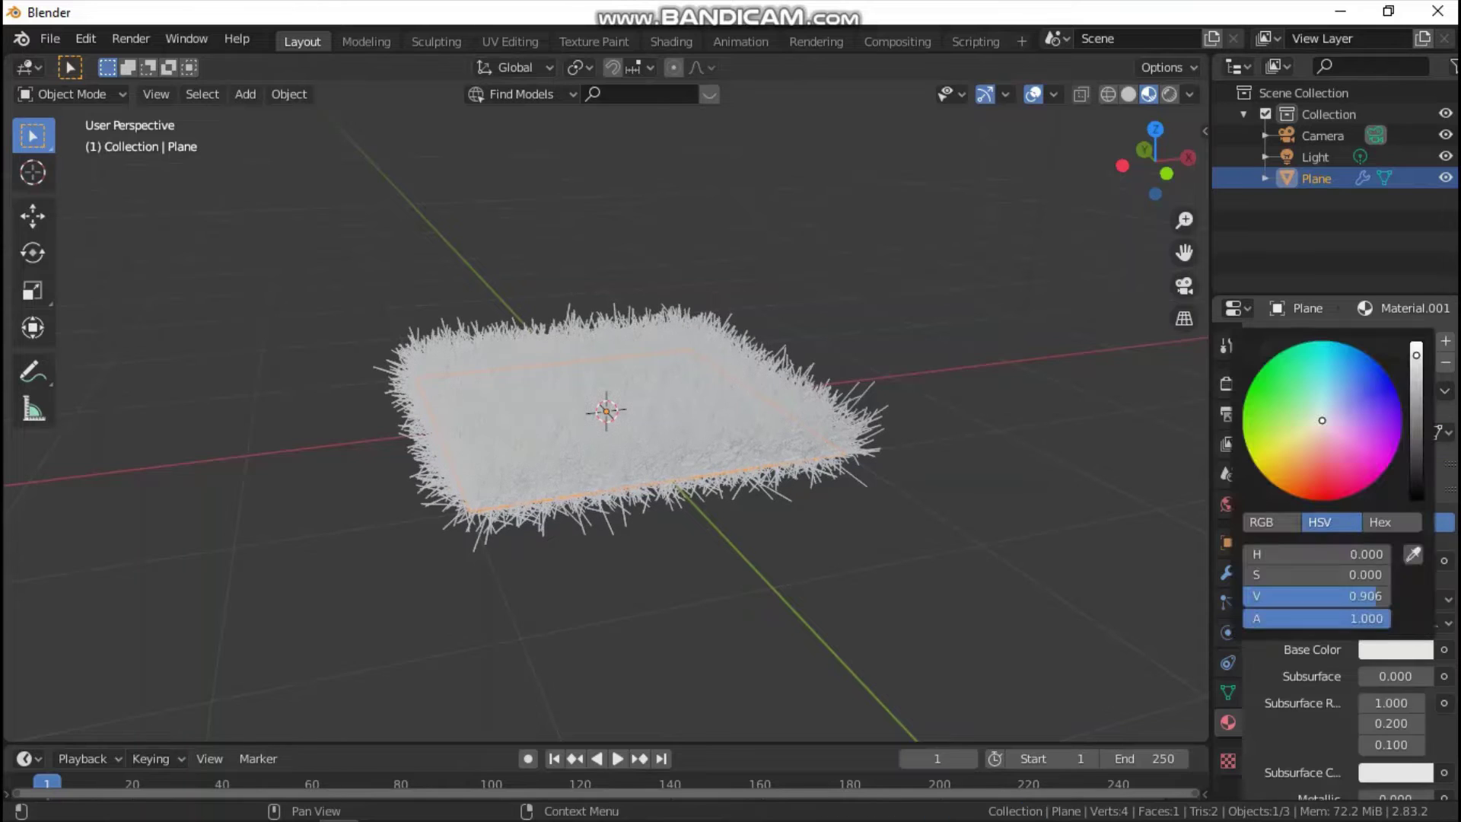
{"action": "left_click_drag", "start_coordinate": [1322, 420], "coordinate": [1282, 374]}
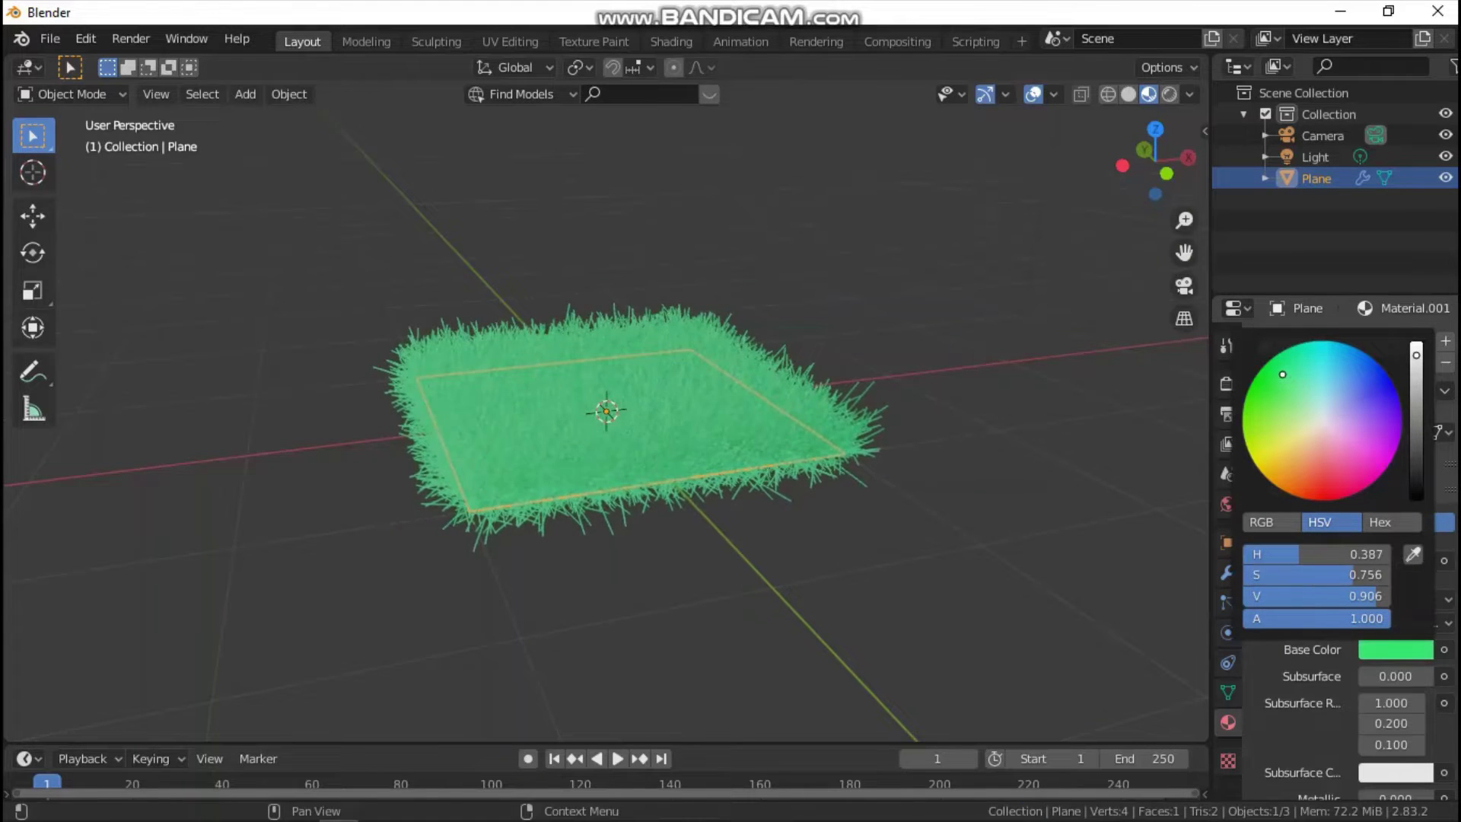
{"action": "left_click_drag", "start_coordinate": [1416, 355], "coordinate": [1416, 443]}
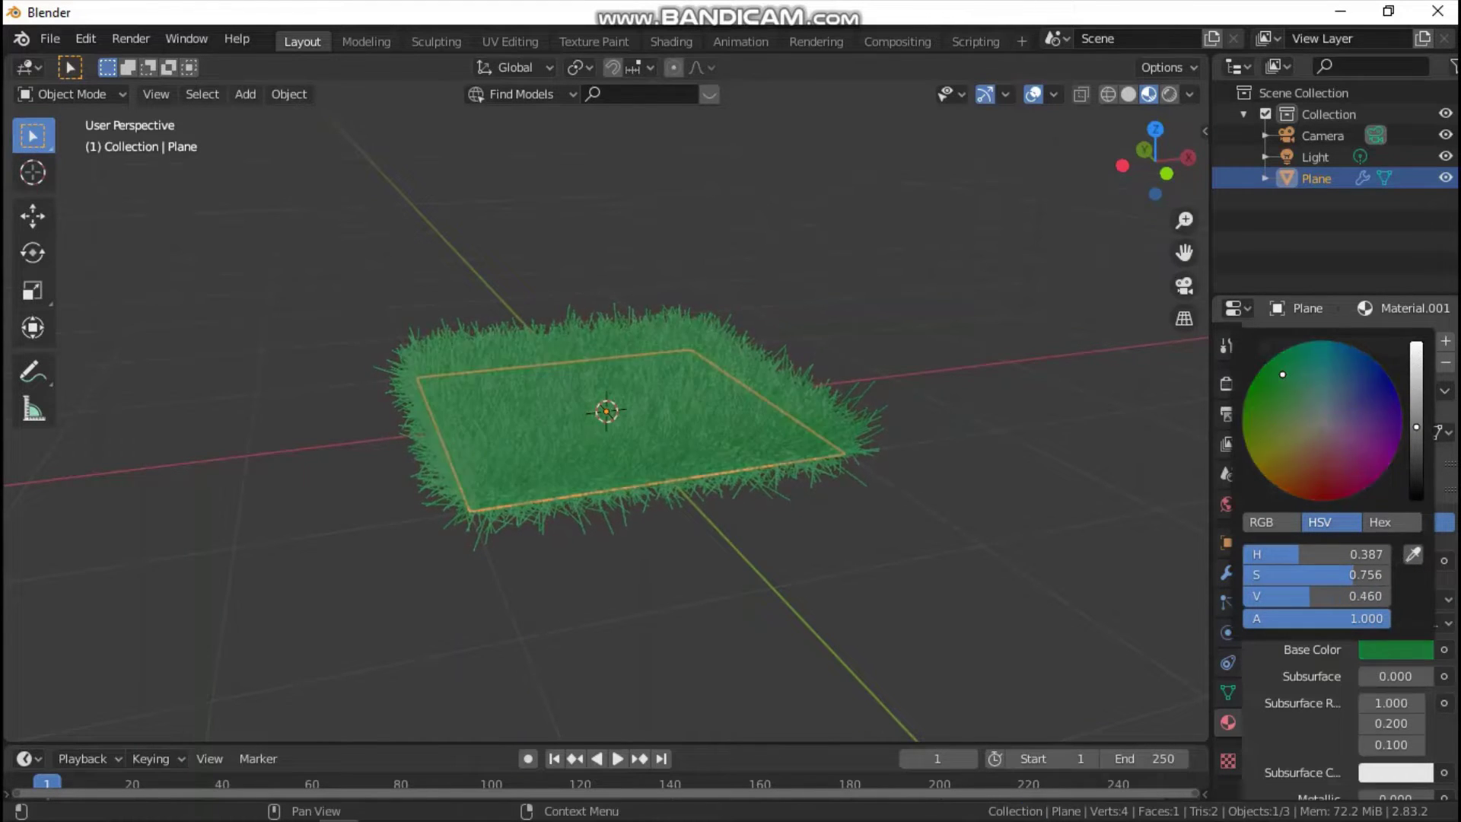
- Orbit to a top-down Material Preview view of the grass and deselect everything
{"action": "middle_click_drag", "start_coordinate": [685, 533], "coordinate": [776, 517]}
{"action": "scroll", "coordinate": [776, 517], "scroll_direction": "up", "scroll_amount": 3}
{"action": "key", "text": "z"}
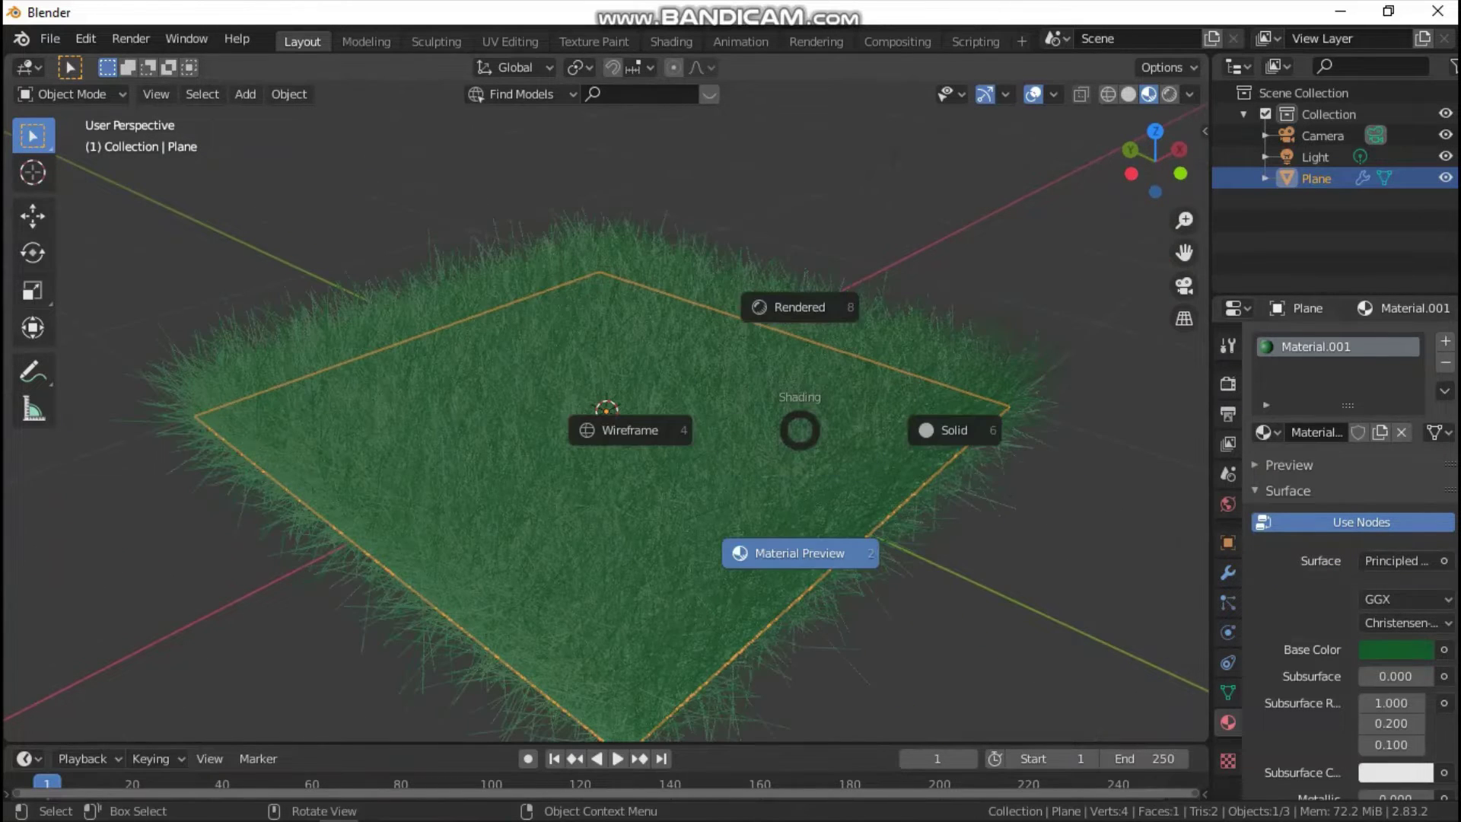
{"action": "left_click", "coordinate": [800, 553]}
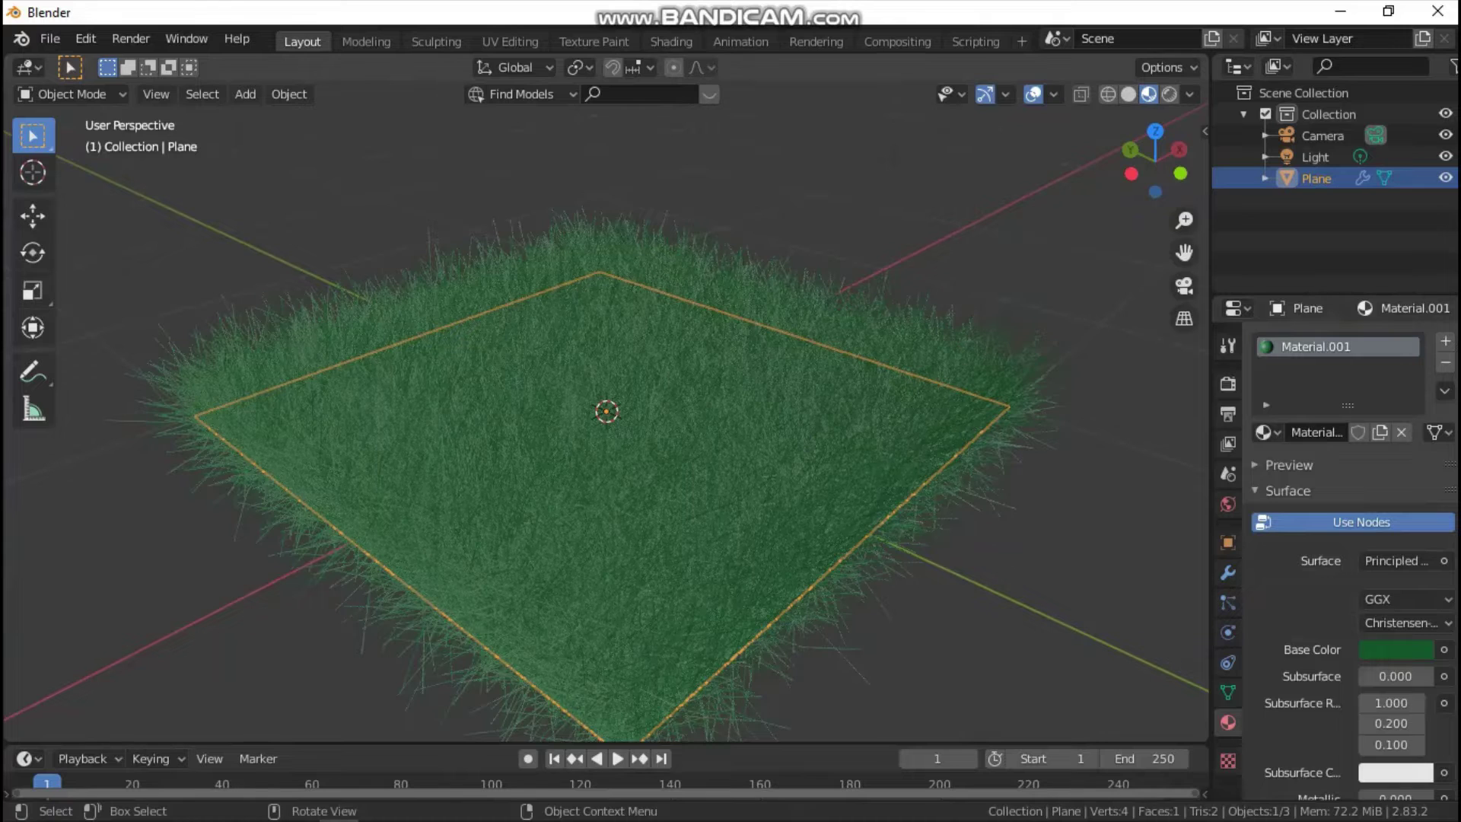
{"action": "middle_click_drag", "start_coordinate": [685, 457], "coordinate": [761, 365]}
{"action": "scroll", "coordinate": [761, 365], "scroll_direction": "down", "scroll_amount": 5}
{"action": "key", "text": "alt+a"}
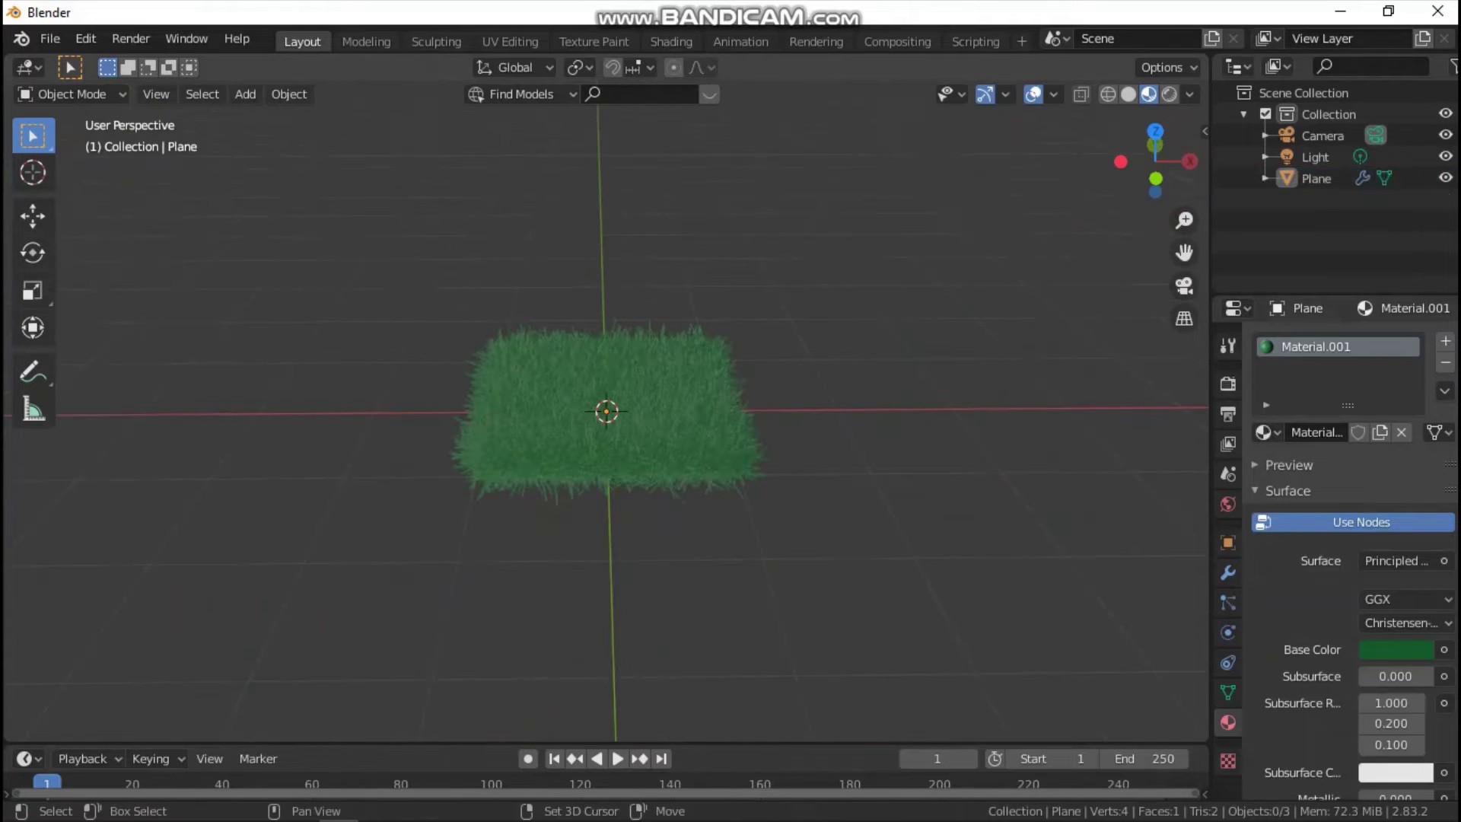
- Add a second plane and scale it far larger as the ground
{"action": "key", "text": "shift+a"}
{"action": "left_click", "coordinate": [952, 384]}
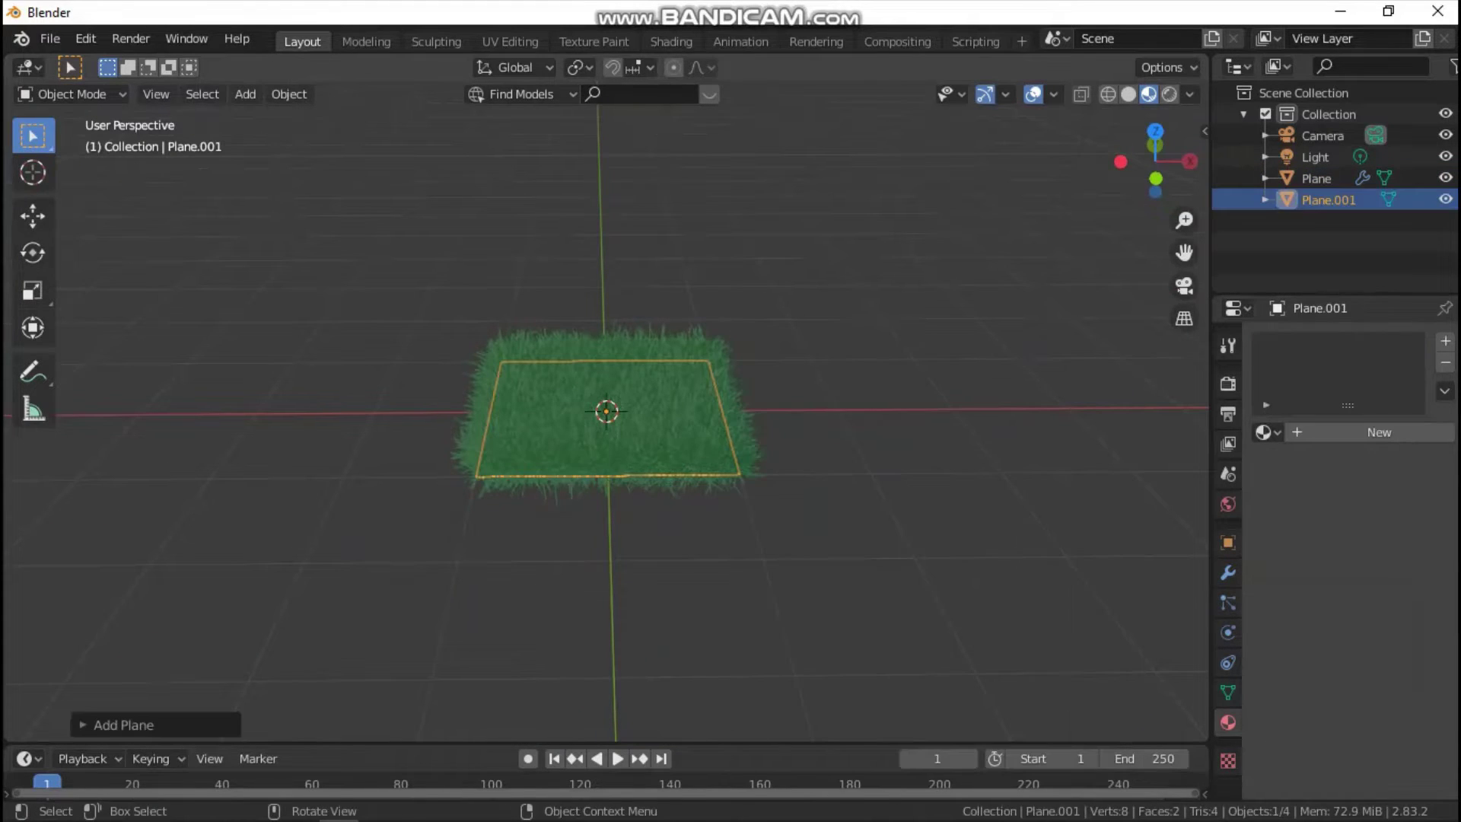
{"action": "key", "text": "s"}
{"action": "left_click", "coordinate": [1189, 465]}
{"action": "middle_click_drag", "start_coordinate": [1189, 466], "coordinate": [1104, 426]}
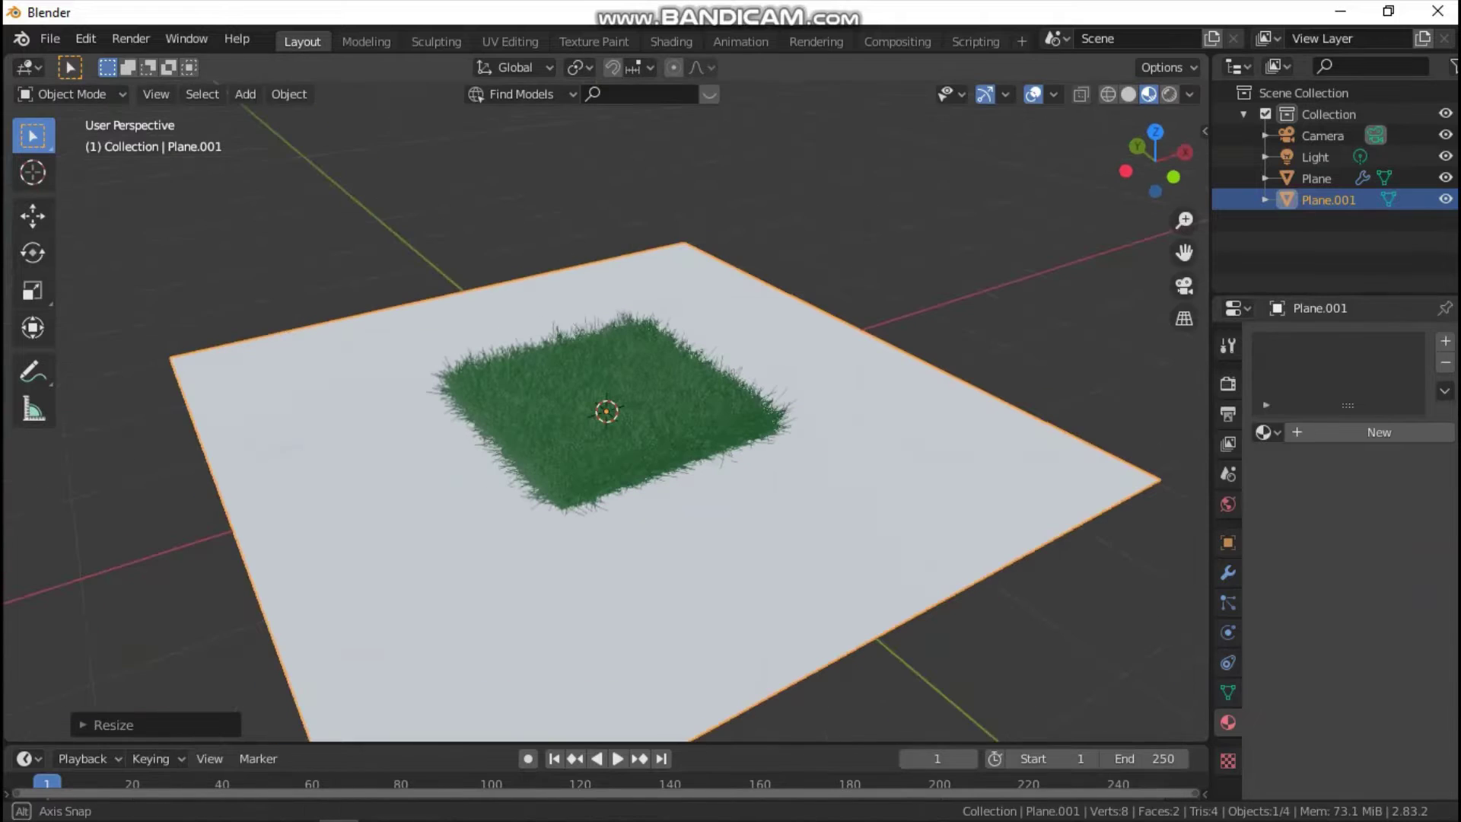
{"action": "left_click", "coordinate": [1315, 157]}
{"action": "scroll", "coordinate": [609, 411], "scroll_direction": "down", "scroll_amount": 3}
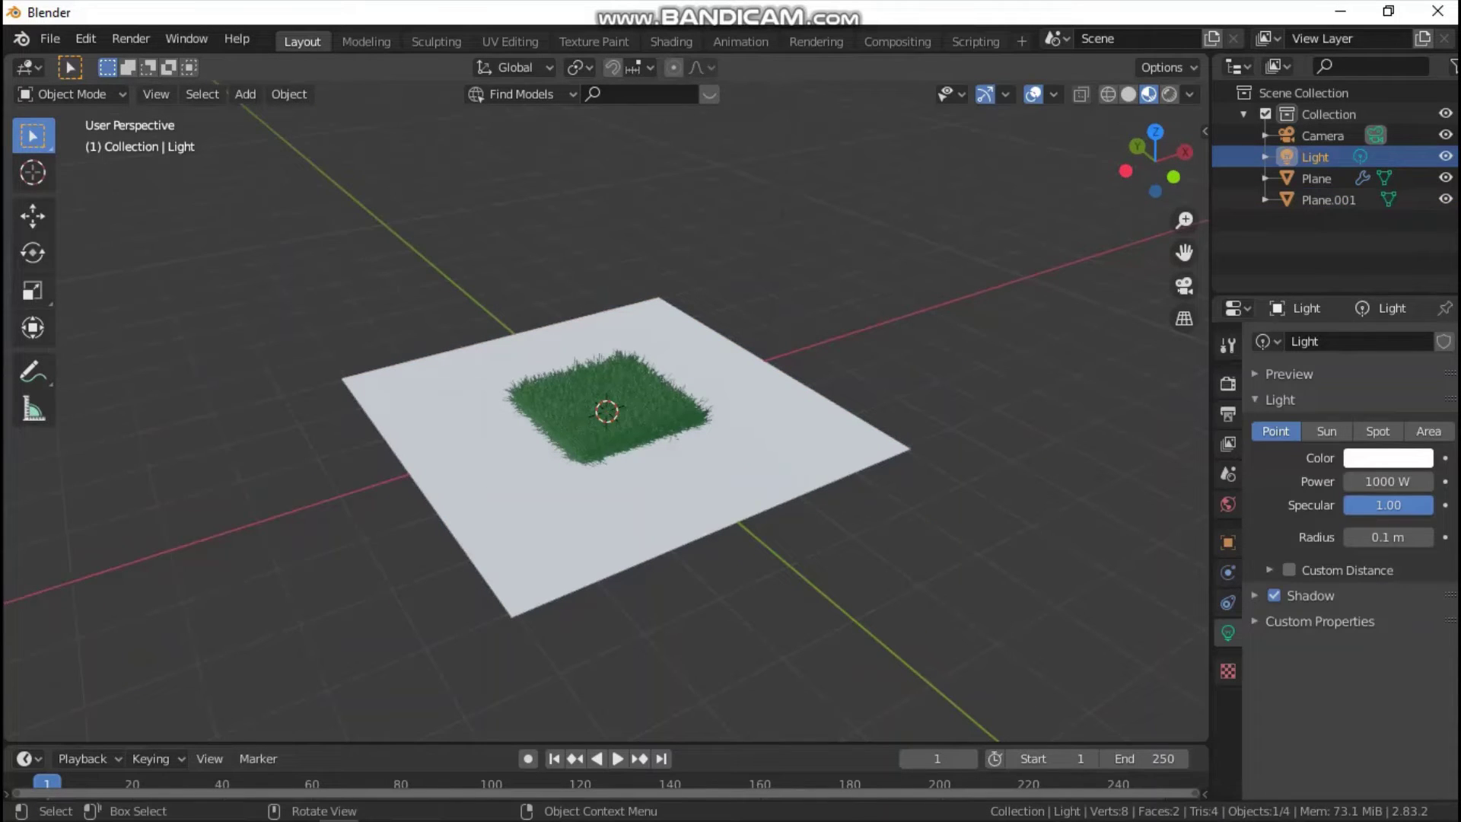
- Move the light along the X axis and switch to Front view
{"action": "key", "text": "g"}
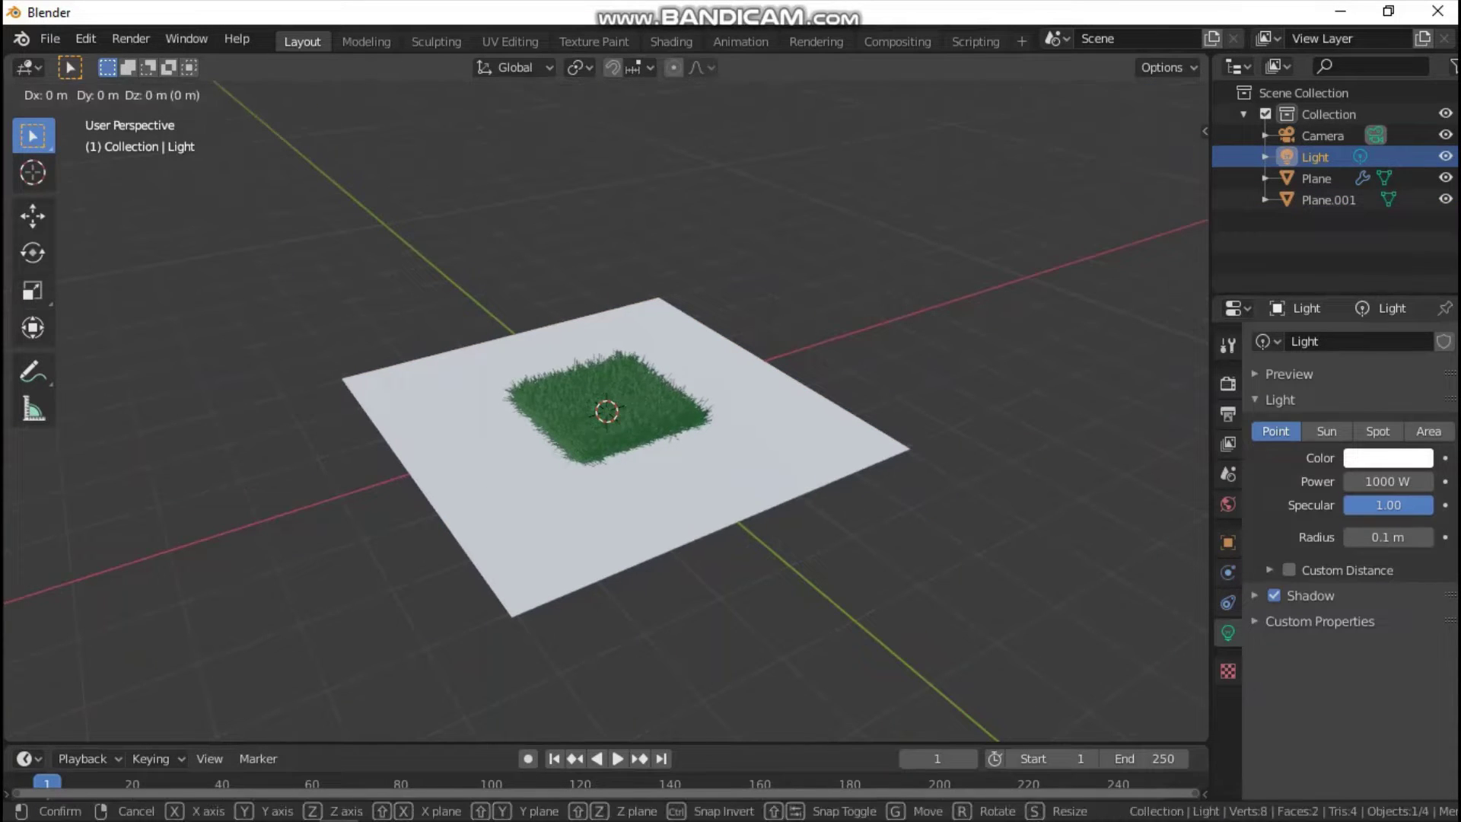
{"action": "key", "text": "x"}
{"action": "key", "text": "Return"}
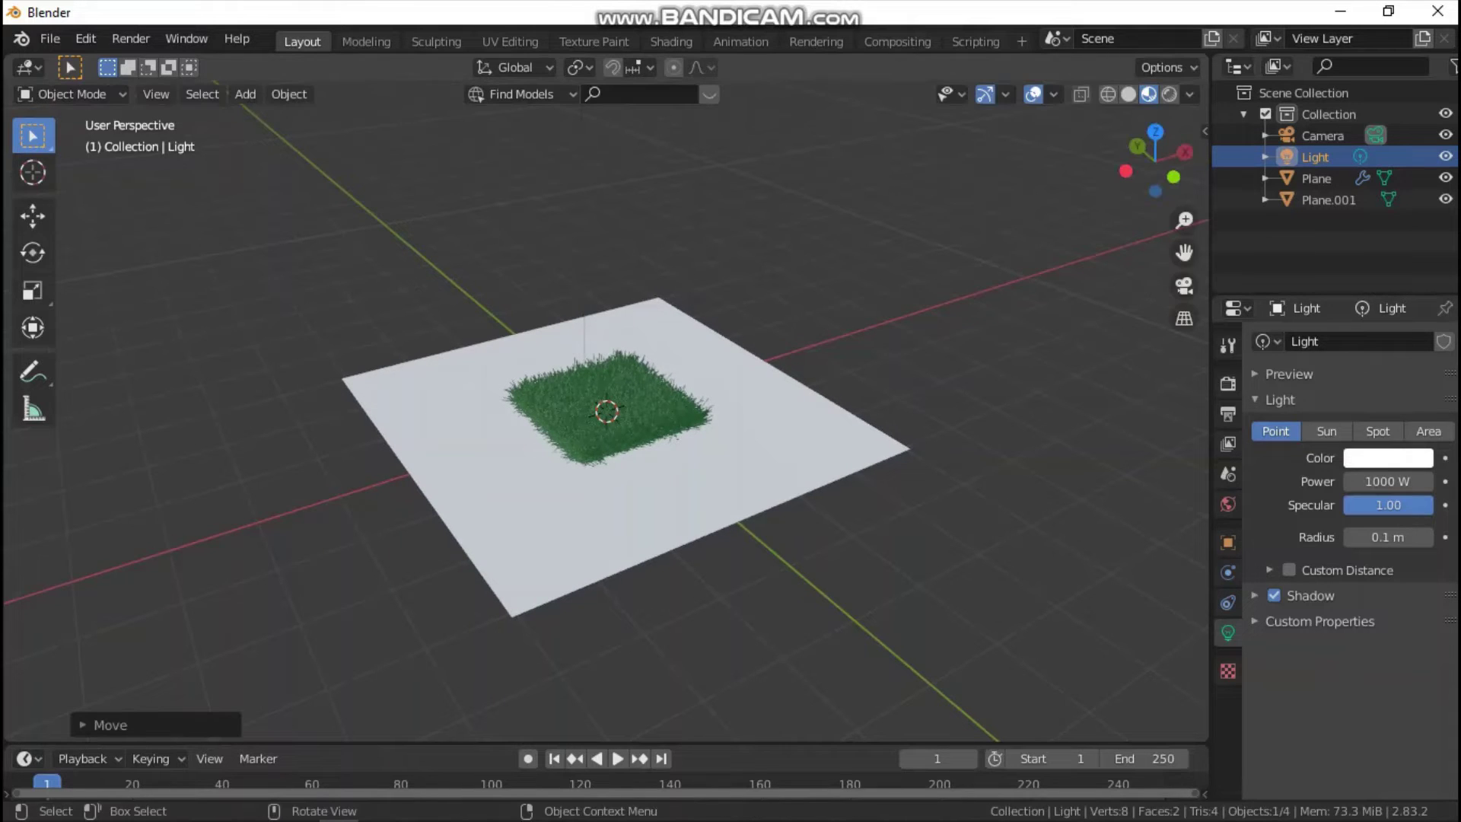
{"action": "middle_click_drag", "start_coordinate": [1109, 222], "coordinate": [1109, 175]}
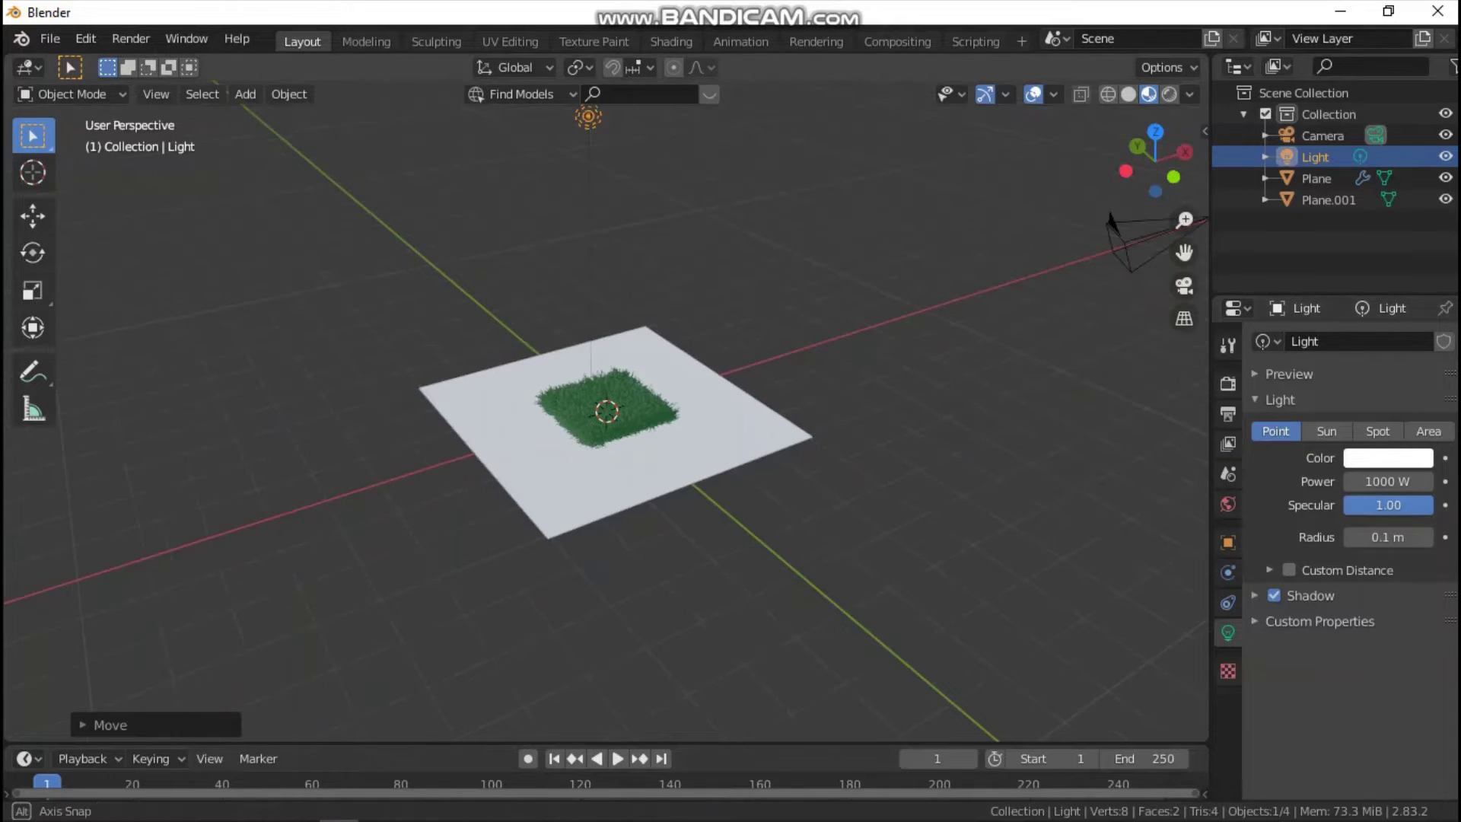
{"action": "key", "text": "grave"}
{"action": "left_click", "coordinate": [620, 272]}
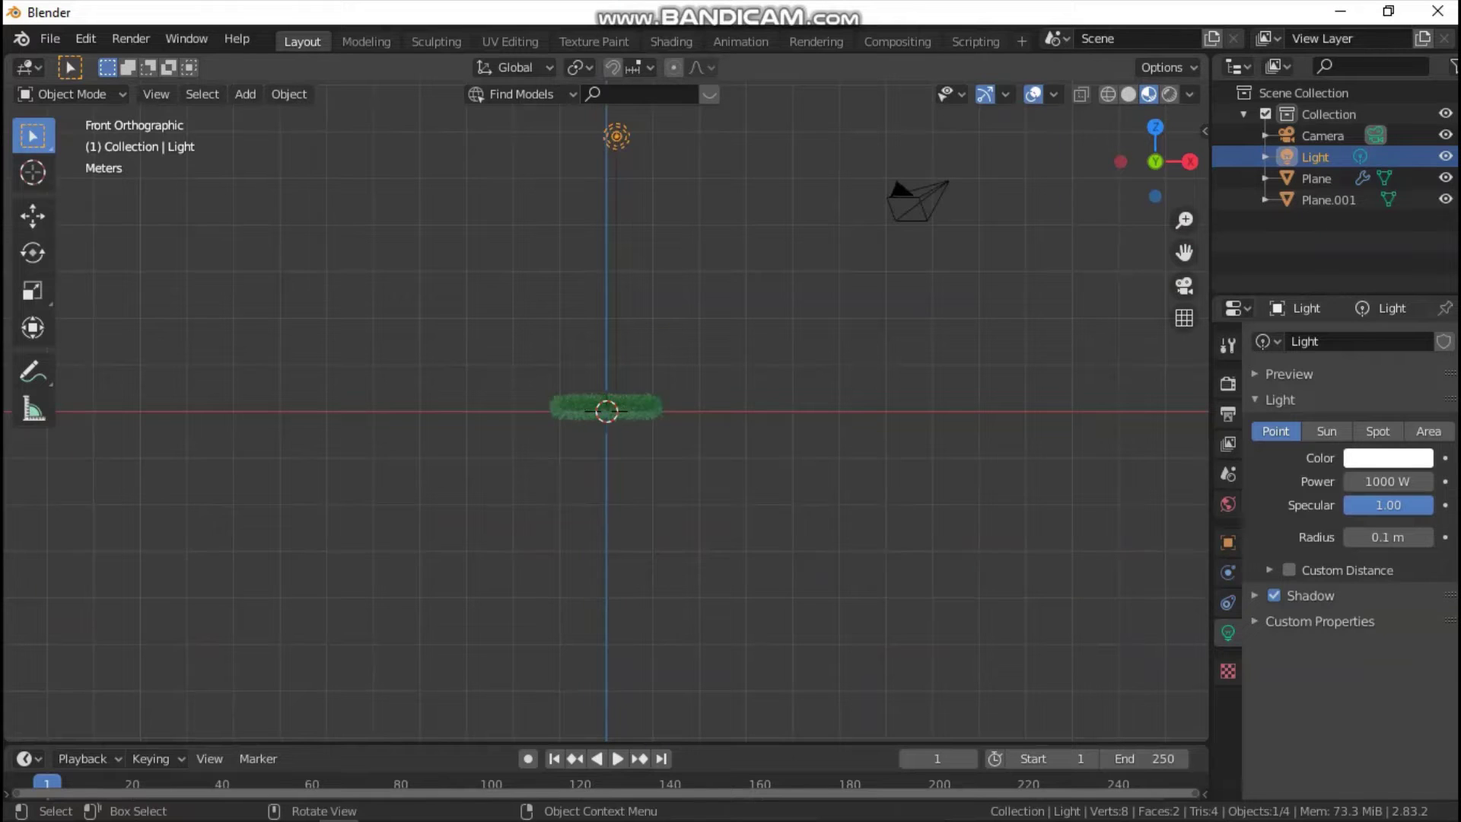
- Lower the light along Z so it hangs just above the grass
{"action": "left_click", "coordinate": [32, 216]}
{"action": "key", "text": "g"}
{"action": "key", "text": "z"}
{"action": "key", "text": "Return"}
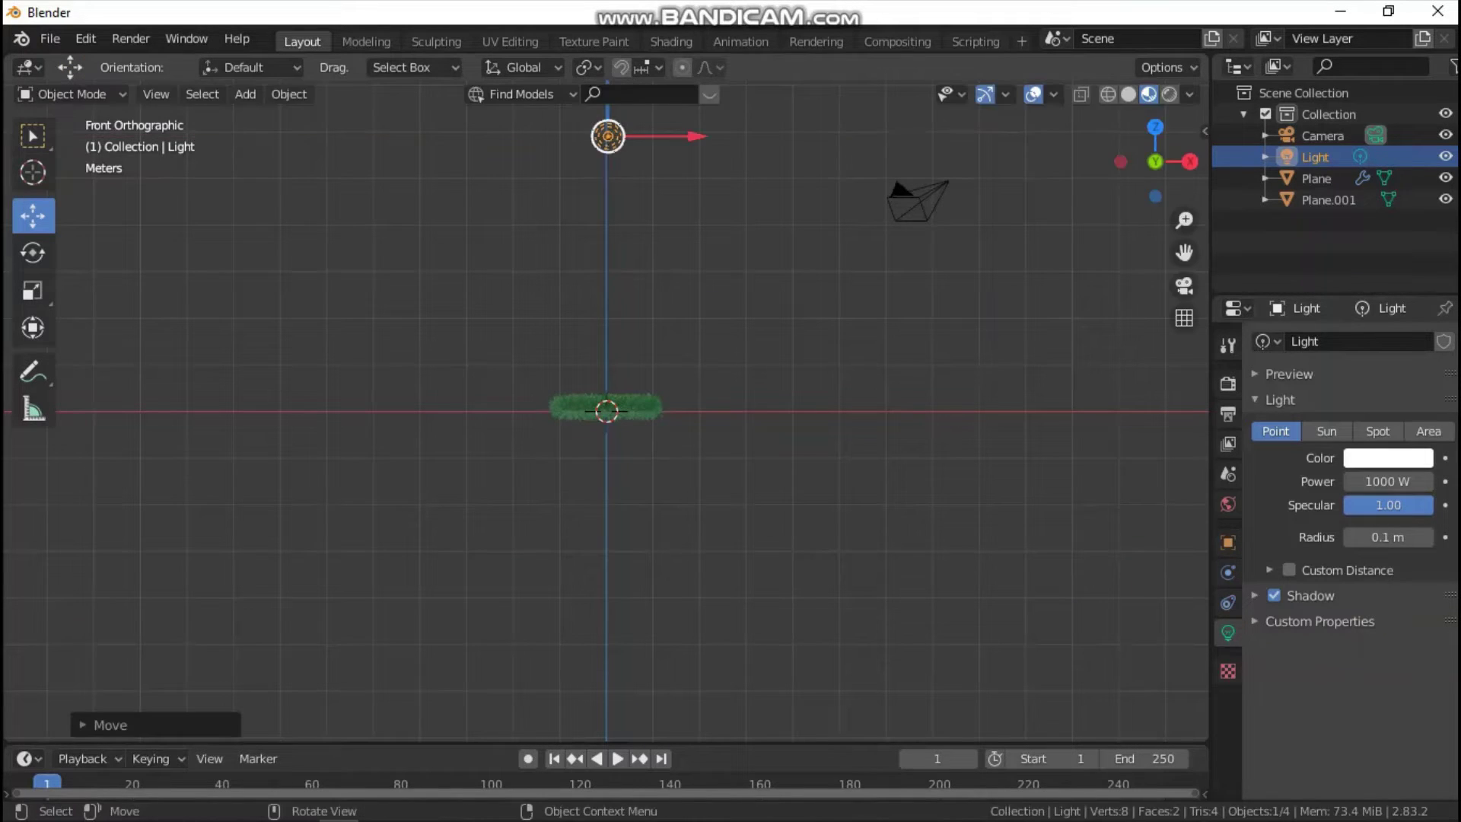
{"action": "key", "text": "g"}
{"action": "key", "text": "z"}
{"action": "key", "text": "Return"}
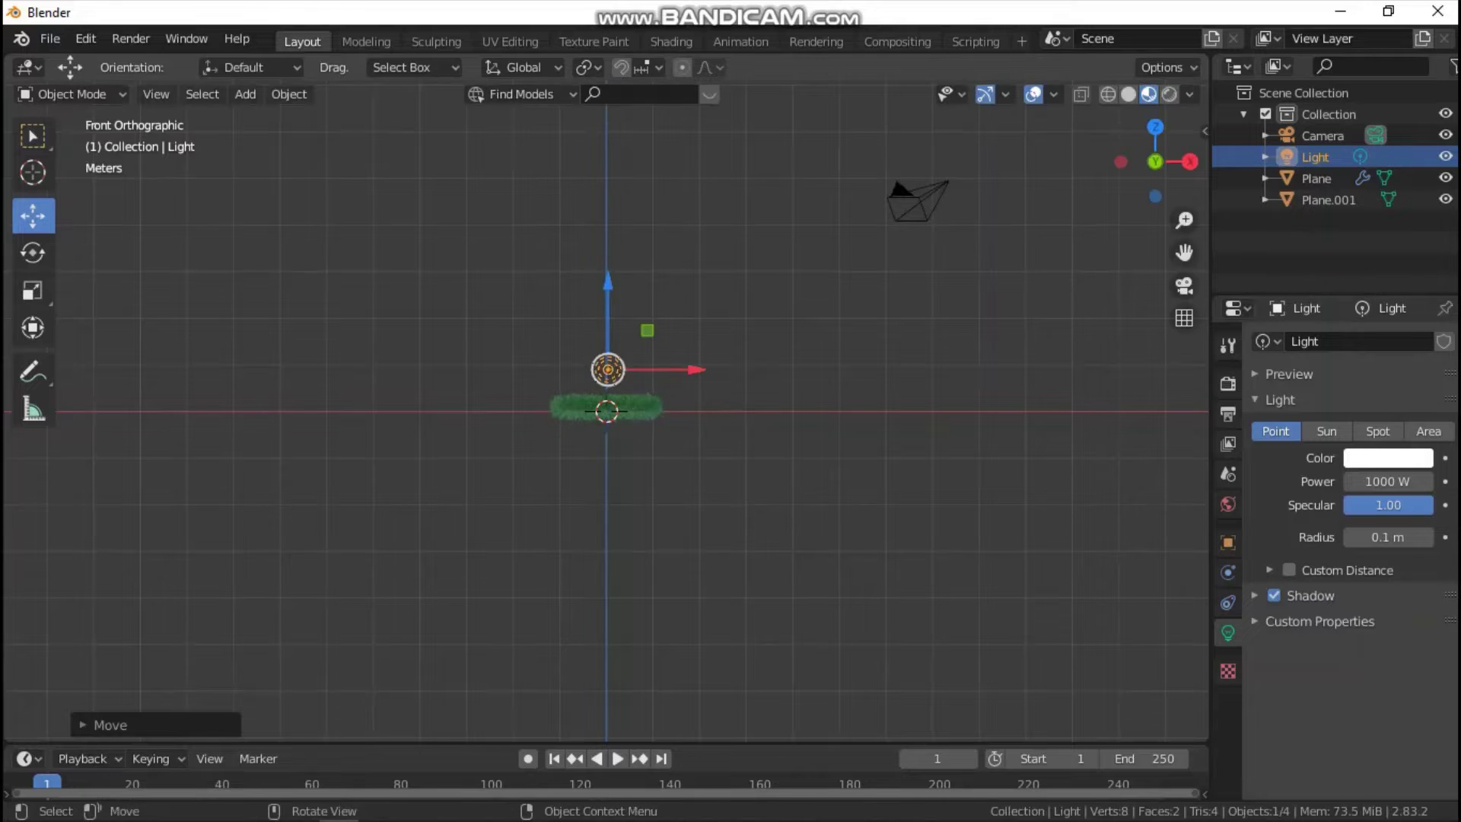
{"action": "middle_click_drag", "start_coordinate": [685, 365], "coordinate": [777, 397]}
{"action": "key", "text": "grave"}
- Enter camera view and enable Lock Camera to View
{"action": "left_click", "coordinate": [631, 472]}
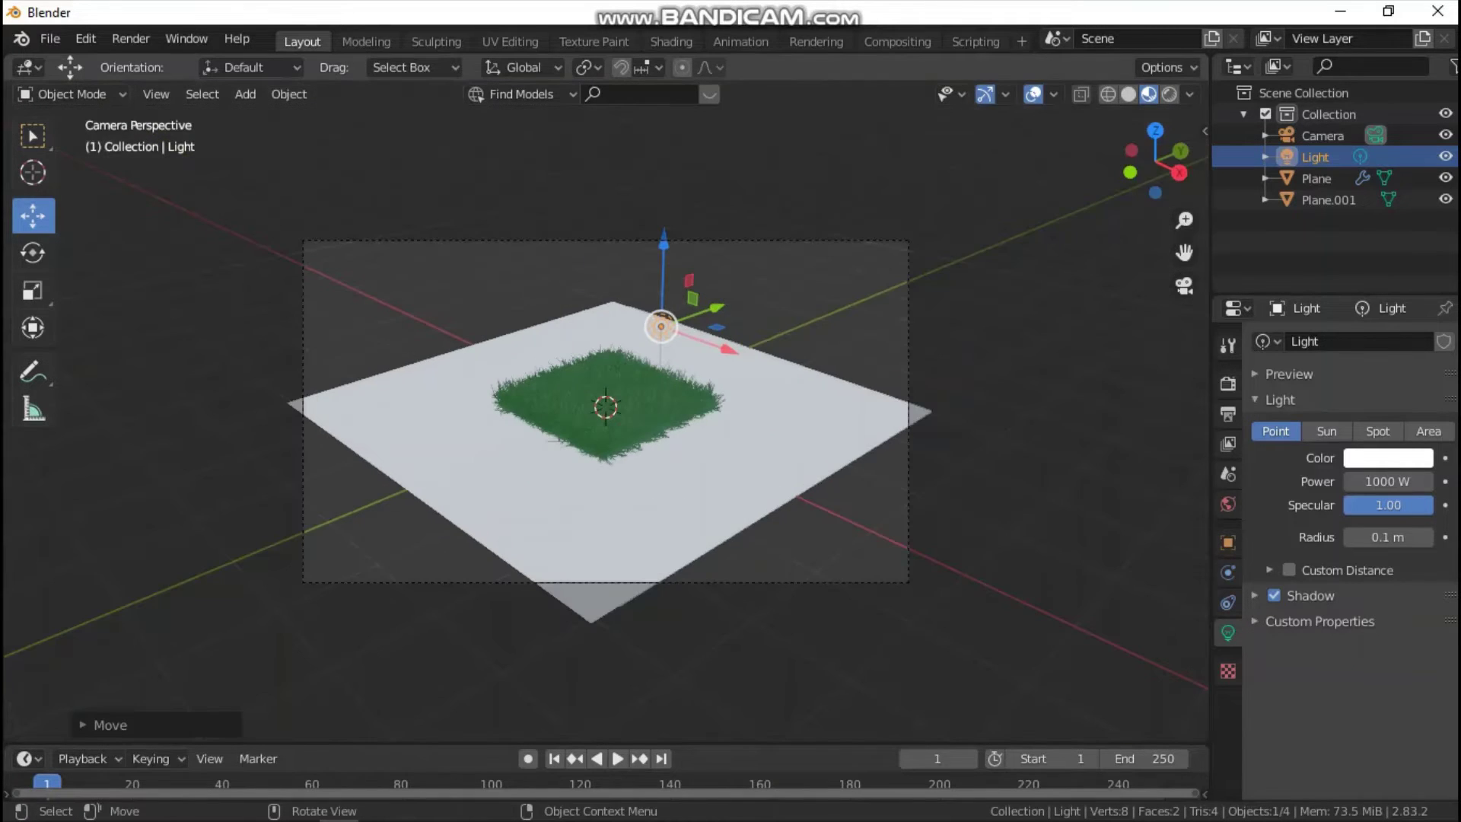
{"action": "key", "text": "n"}
{"action": "key", "text": "shift"}
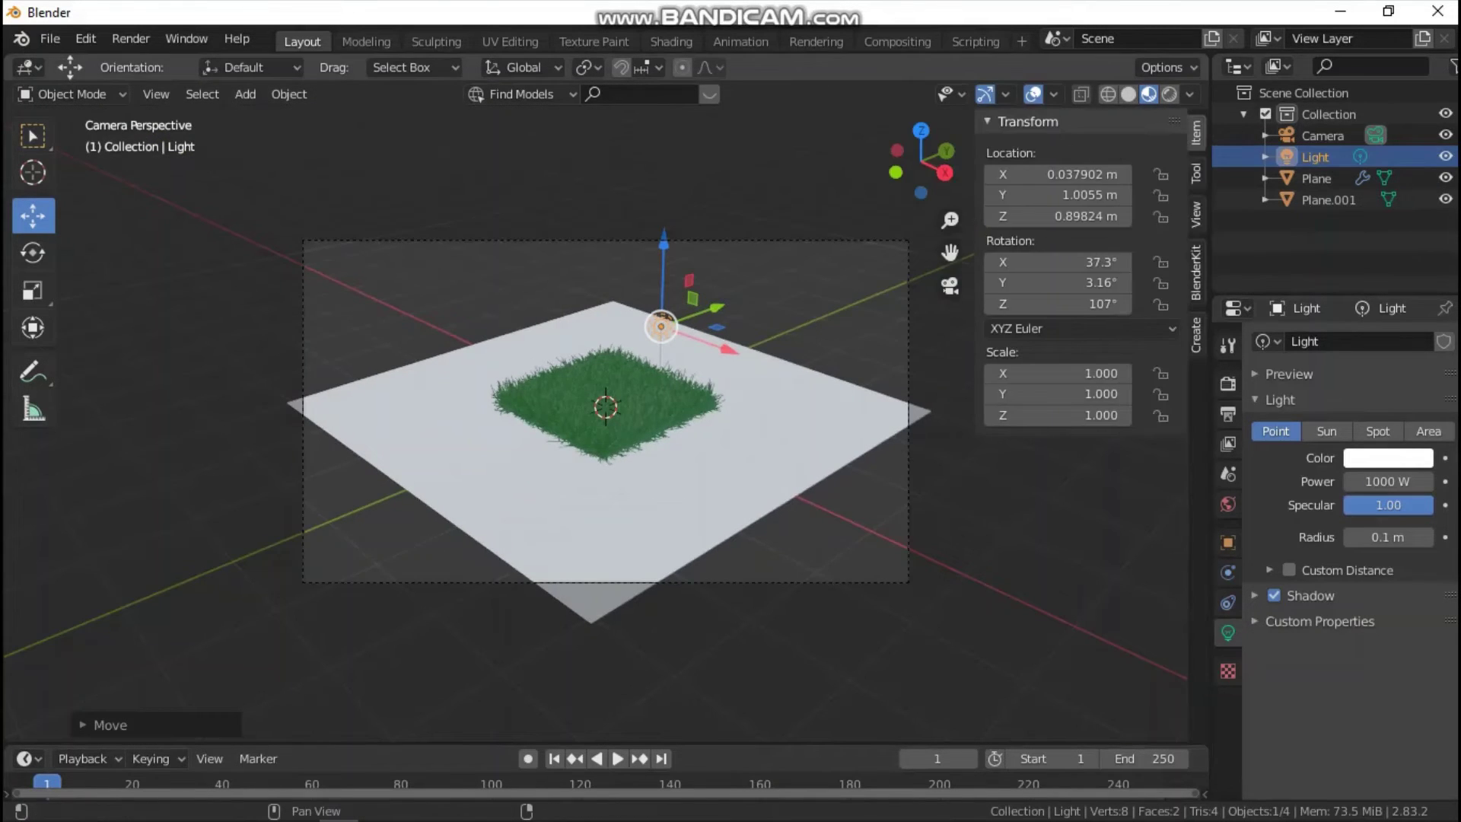
{"action": "key", "text": "ctrl+Tab"}
{"action": "left_click", "coordinate": [1169, 383]}
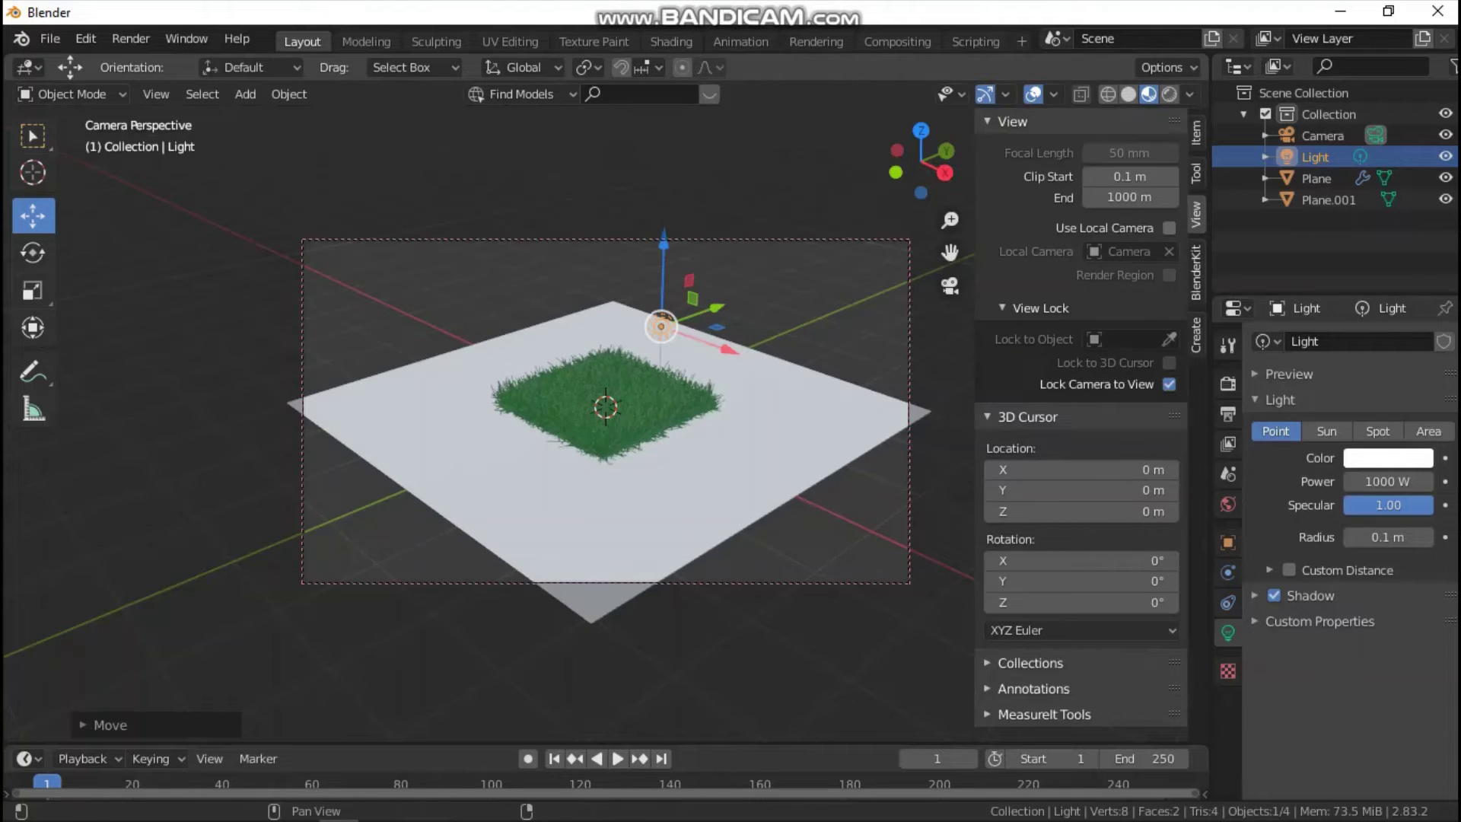
{"action": "key", "text": "n"}
- Scale Plane.001 larger and zoom the camera in on the grass
{"action": "left_click", "coordinate": [1328, 200]}
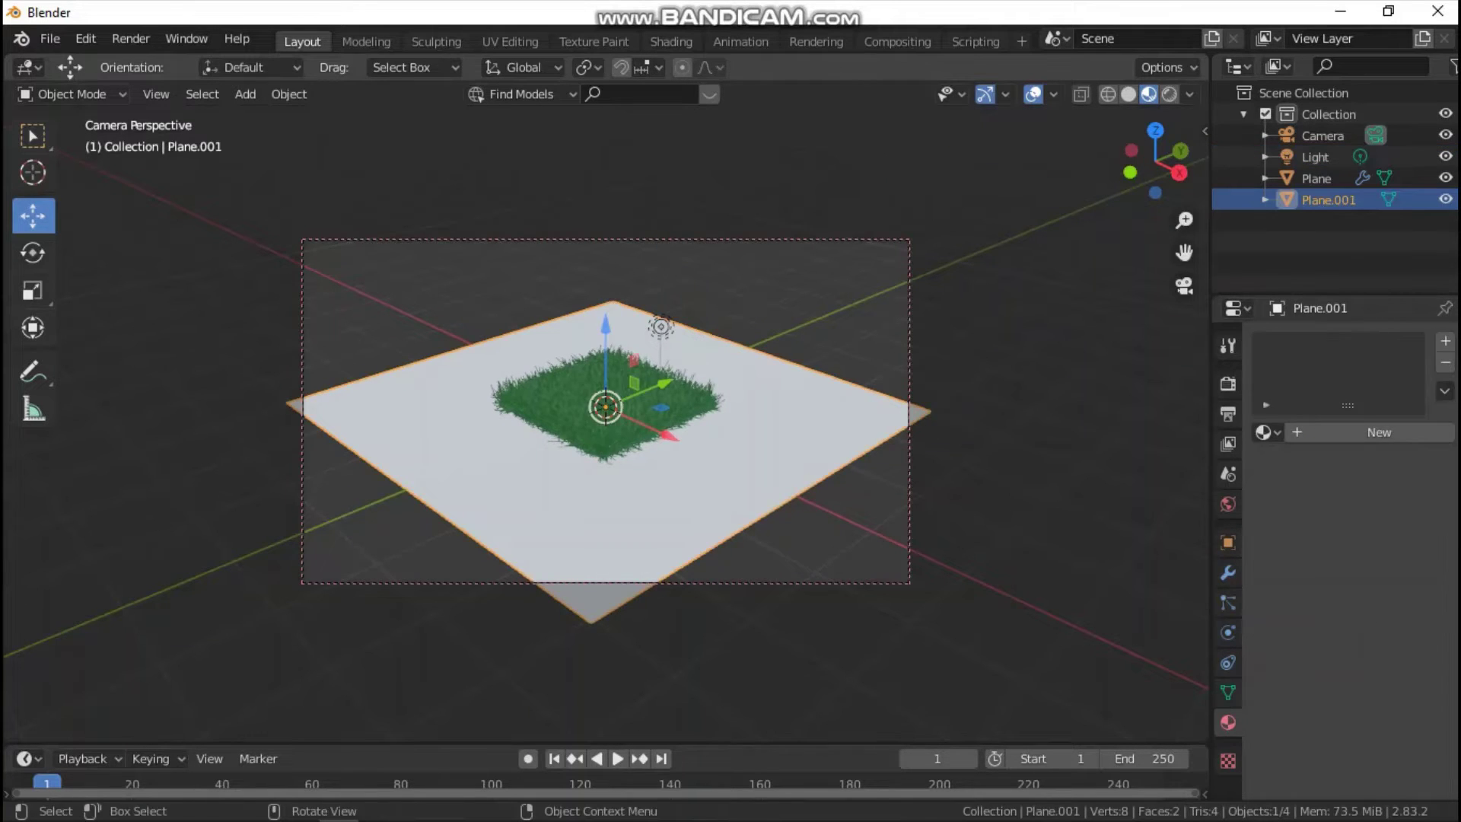
{"action": "key", "text": "s"}
{"action": "left_click", "coordinate": [1184, 447]}
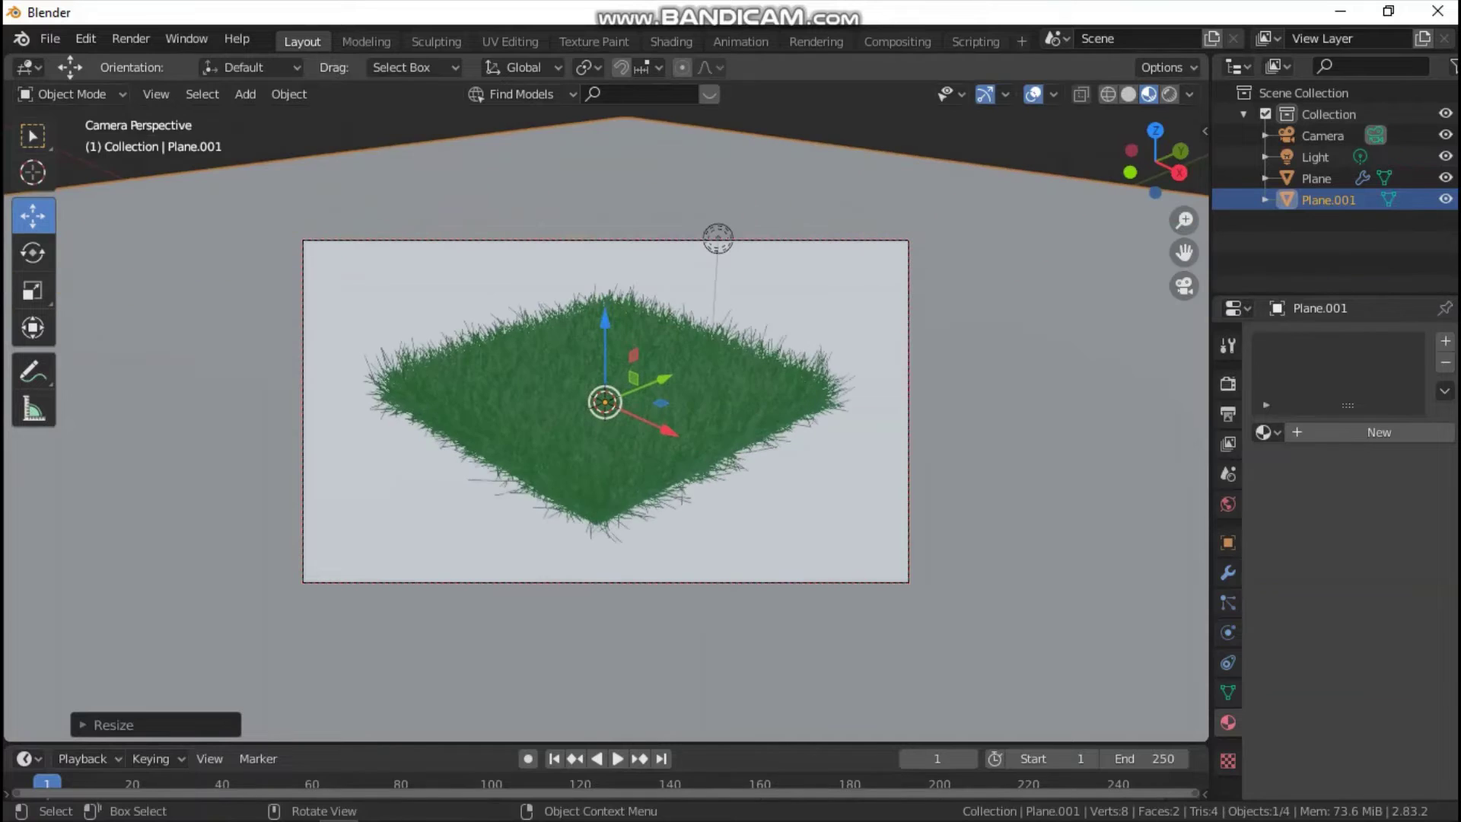
{"action": "scroll", "coordinate": [605, 411], "scroll_direction": "up", "scroll_amount": 2}
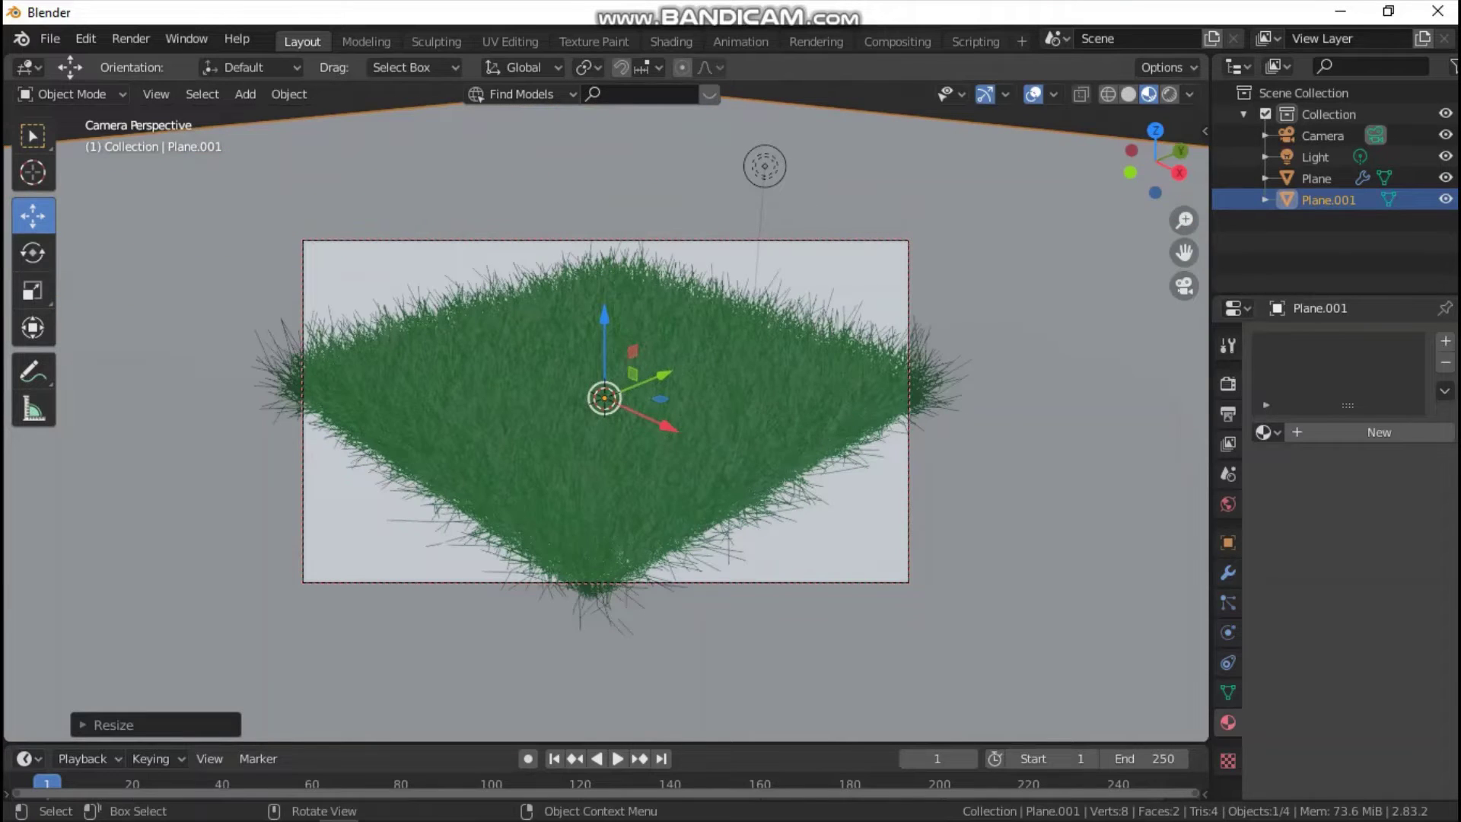
- Switch the viewport to Solid shading and set the render engine to Cycles
{"action": "key", "text": "z"}
{"action": "left_click", "coordinate": [1076, 417]}
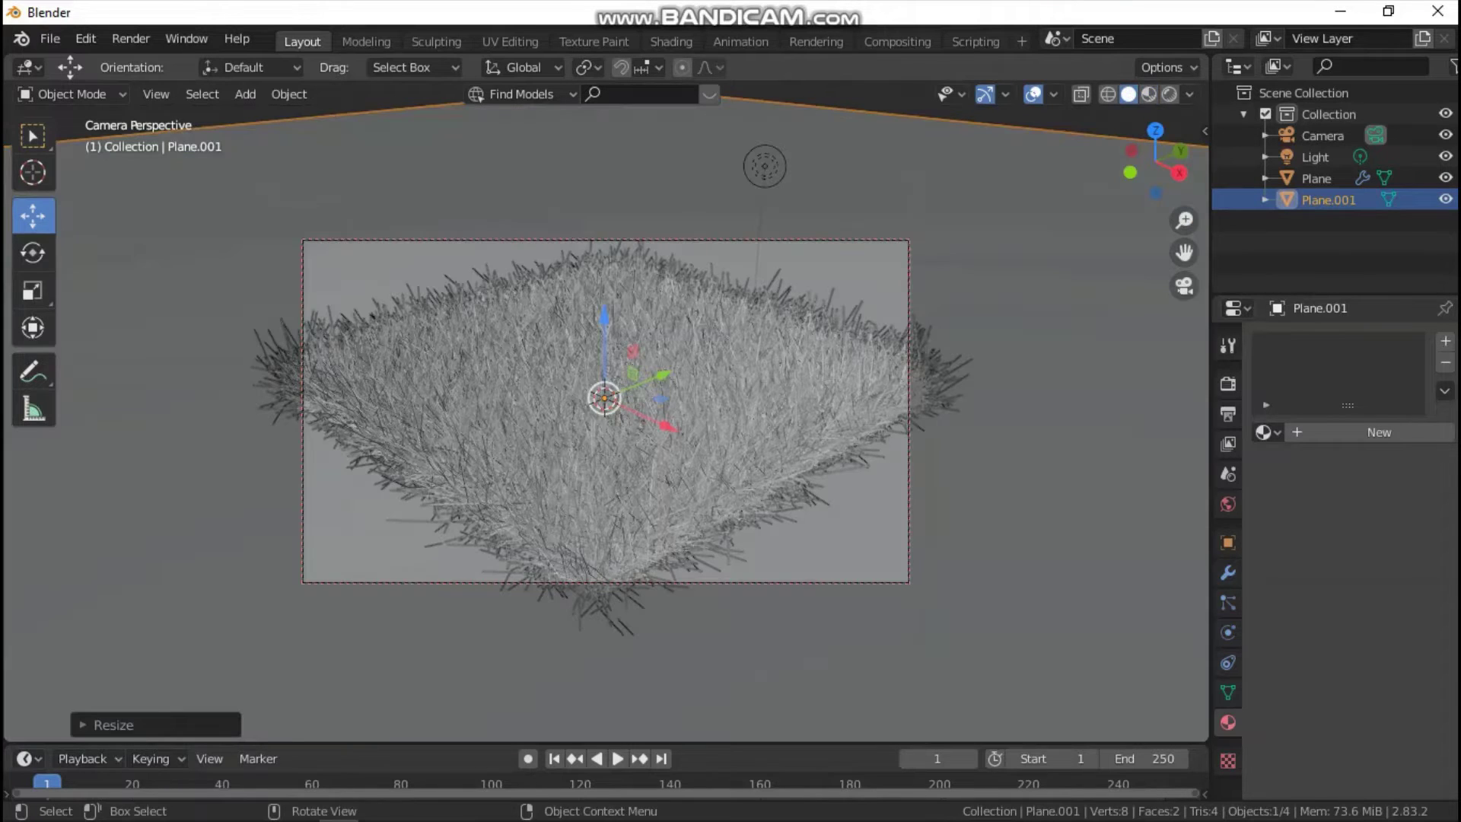
{"action": "left_click", "coordinate": [1228, 383]}
{"action": "left_click", "coordinate": [1404, 341]}
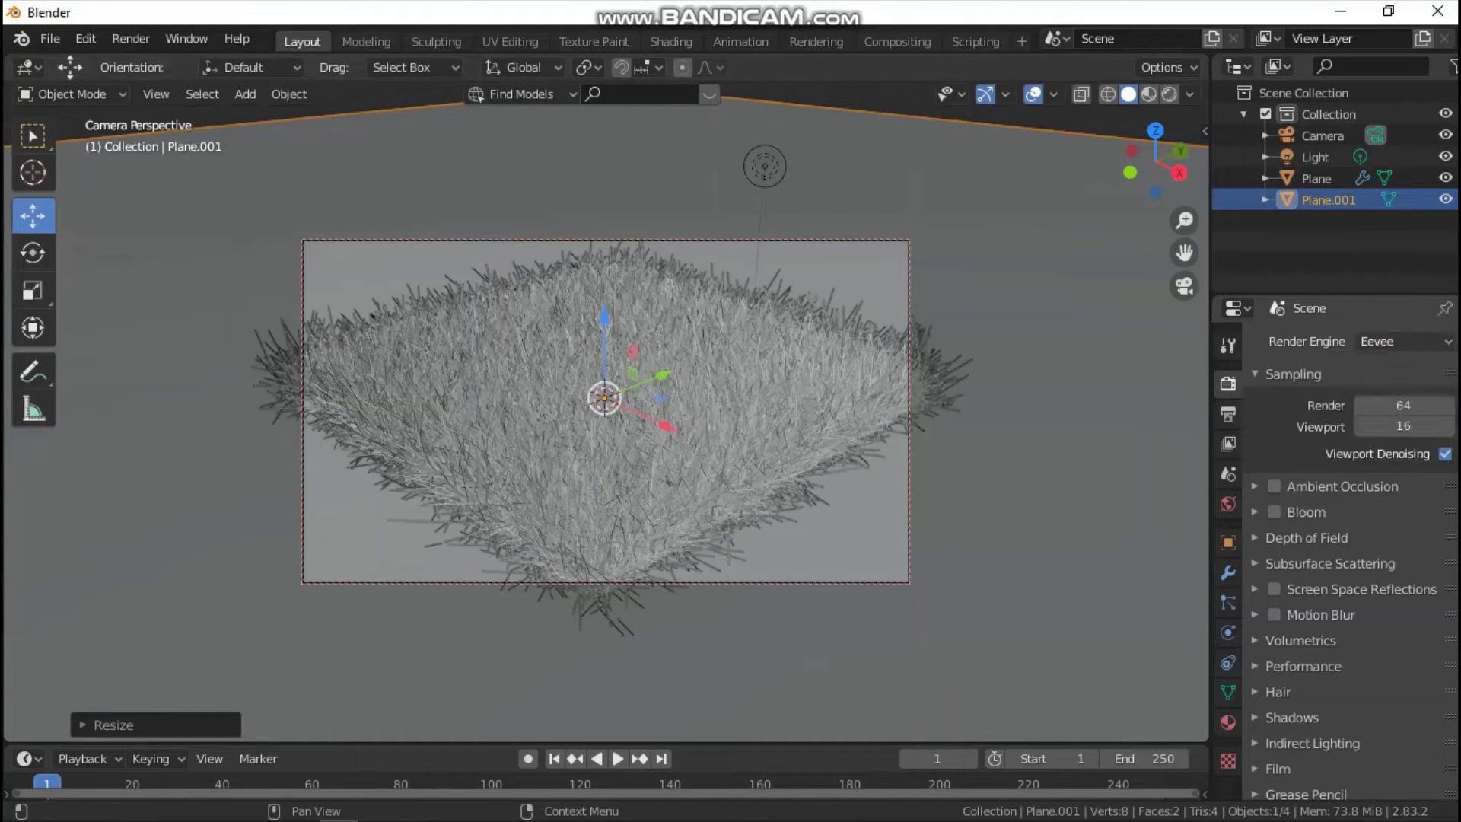
{"action": "left_click", "coordinate": [1404, 341]}
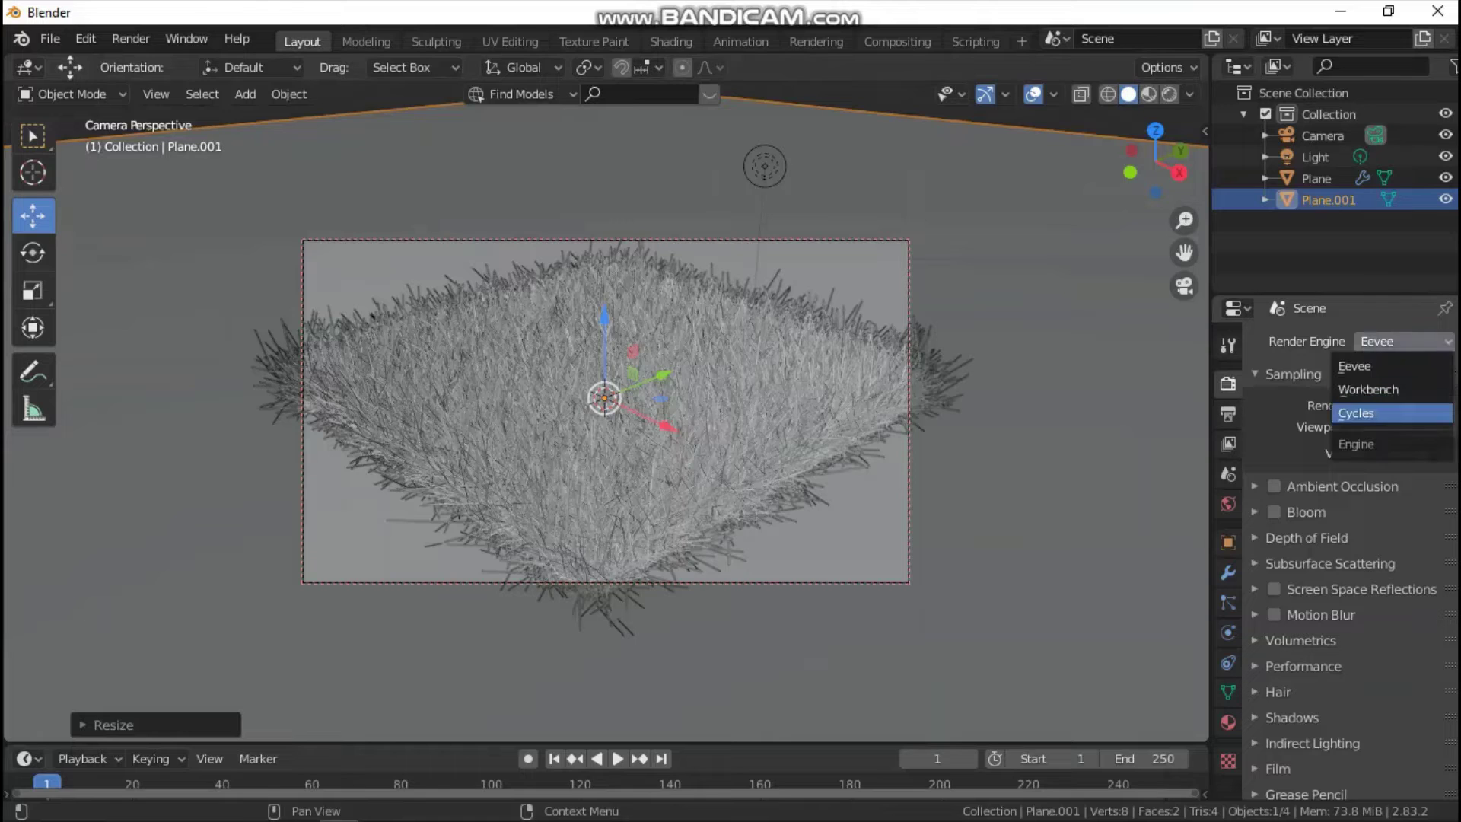
{"action": "left_click", "coordinate": [1392, 413]}
{"action": "left_click", "coordinate": [1227, 443]}
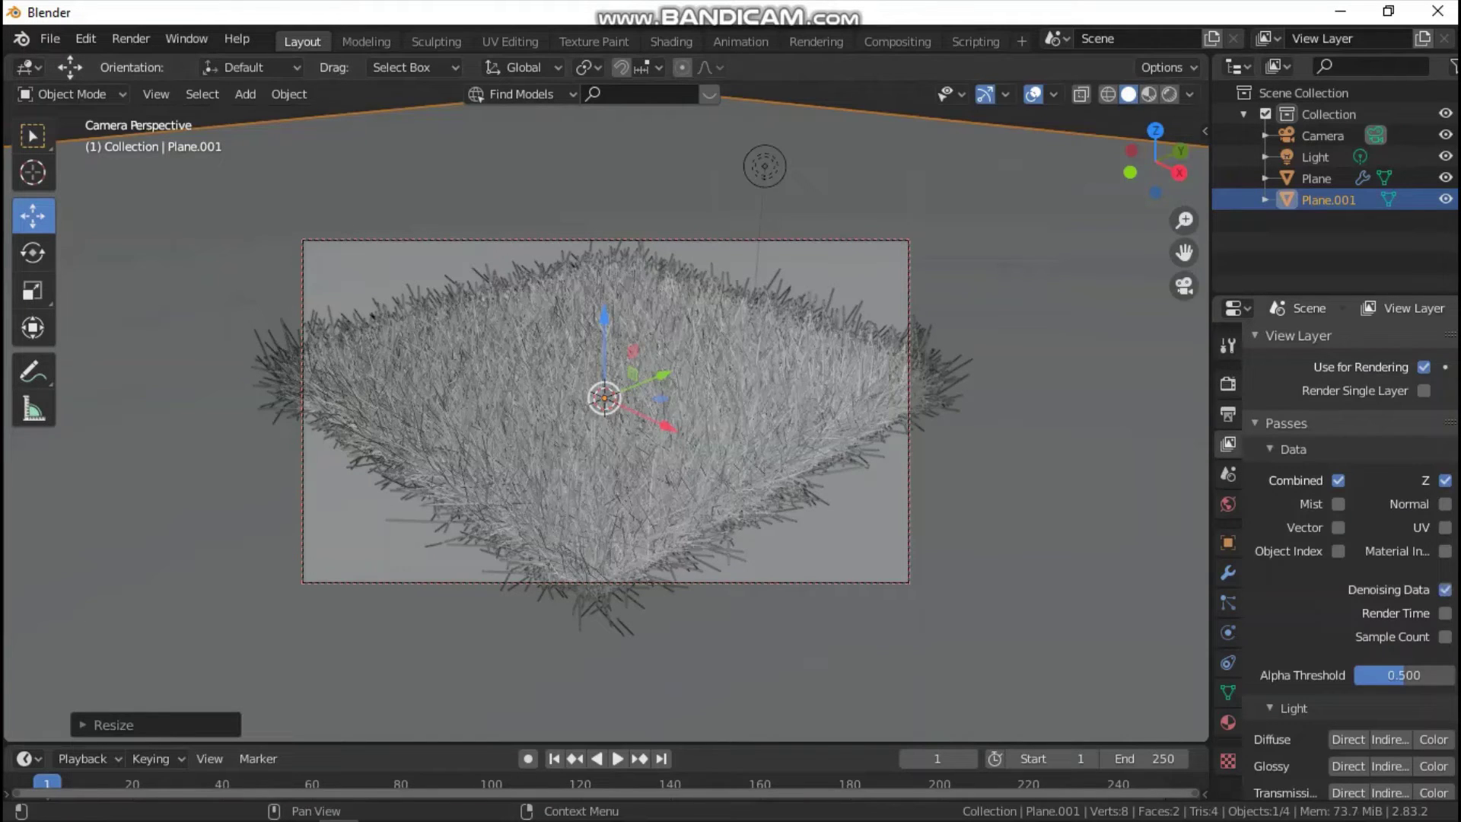
{"action": "left_click", "coordinate": [1228, 383]}
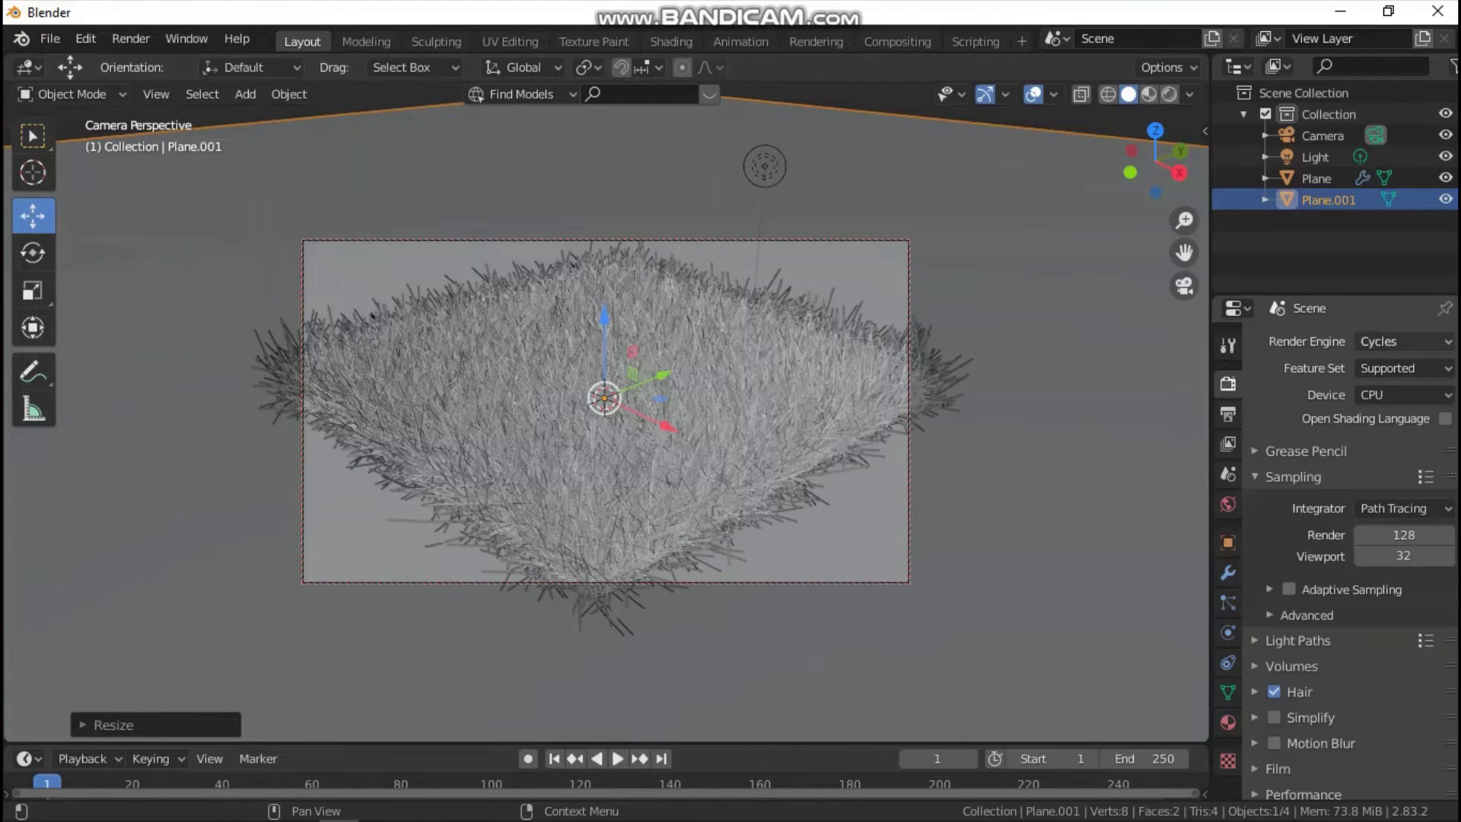
- Reselect Cycles after a switch back to Eevee, then launch Render Image
{"action": "left_click", "coordinate": [1404, 341]}
{"action": "left_click", "coordinate": [1377, 366]}
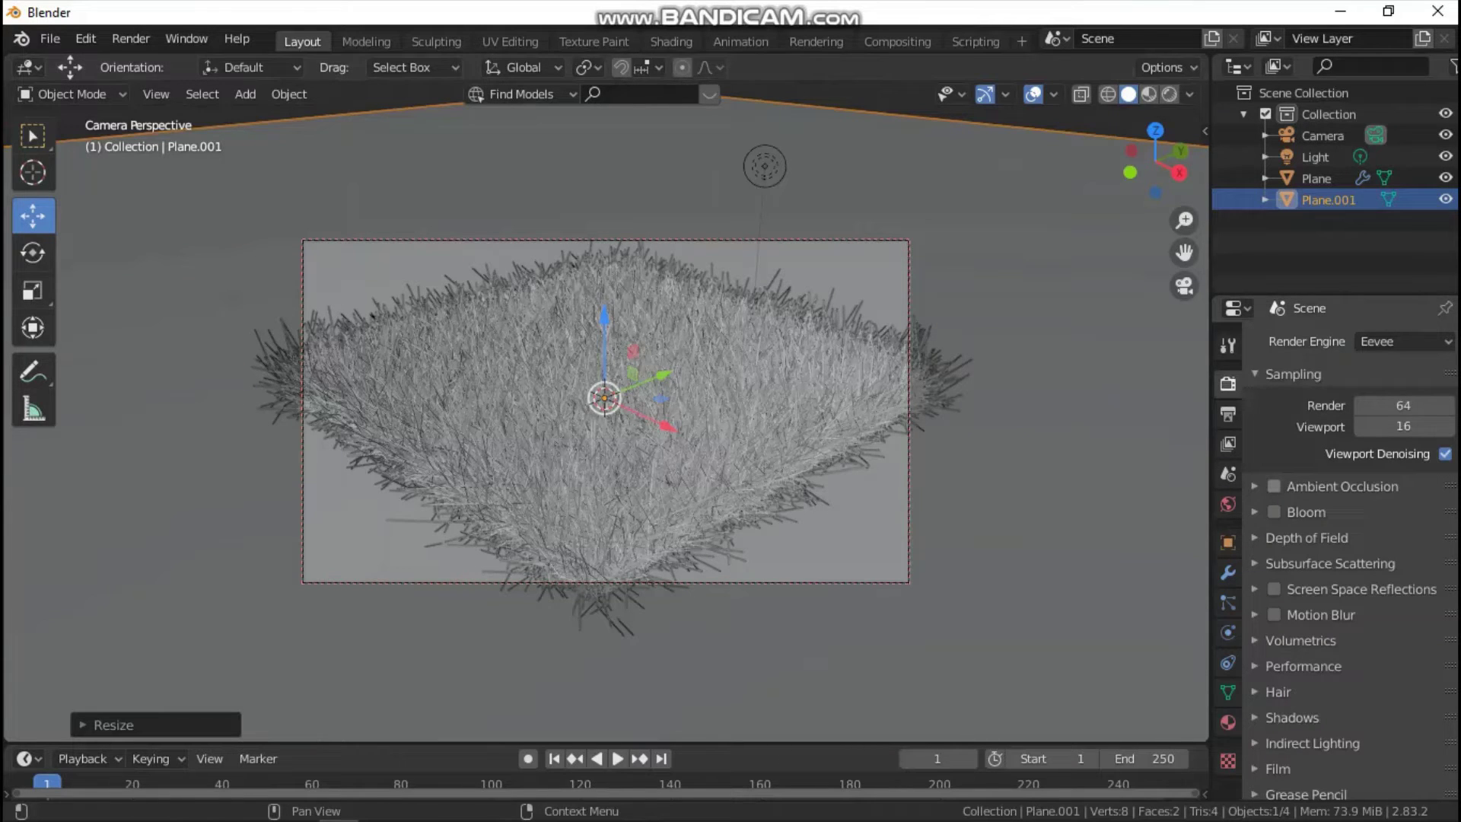
{"action": "left_click", "coordinate": [131, 38]}
{"action": "left_click", "coordinate": [1378, 341]}
{"action": "left_click", "coordinate": [1356, 413]}
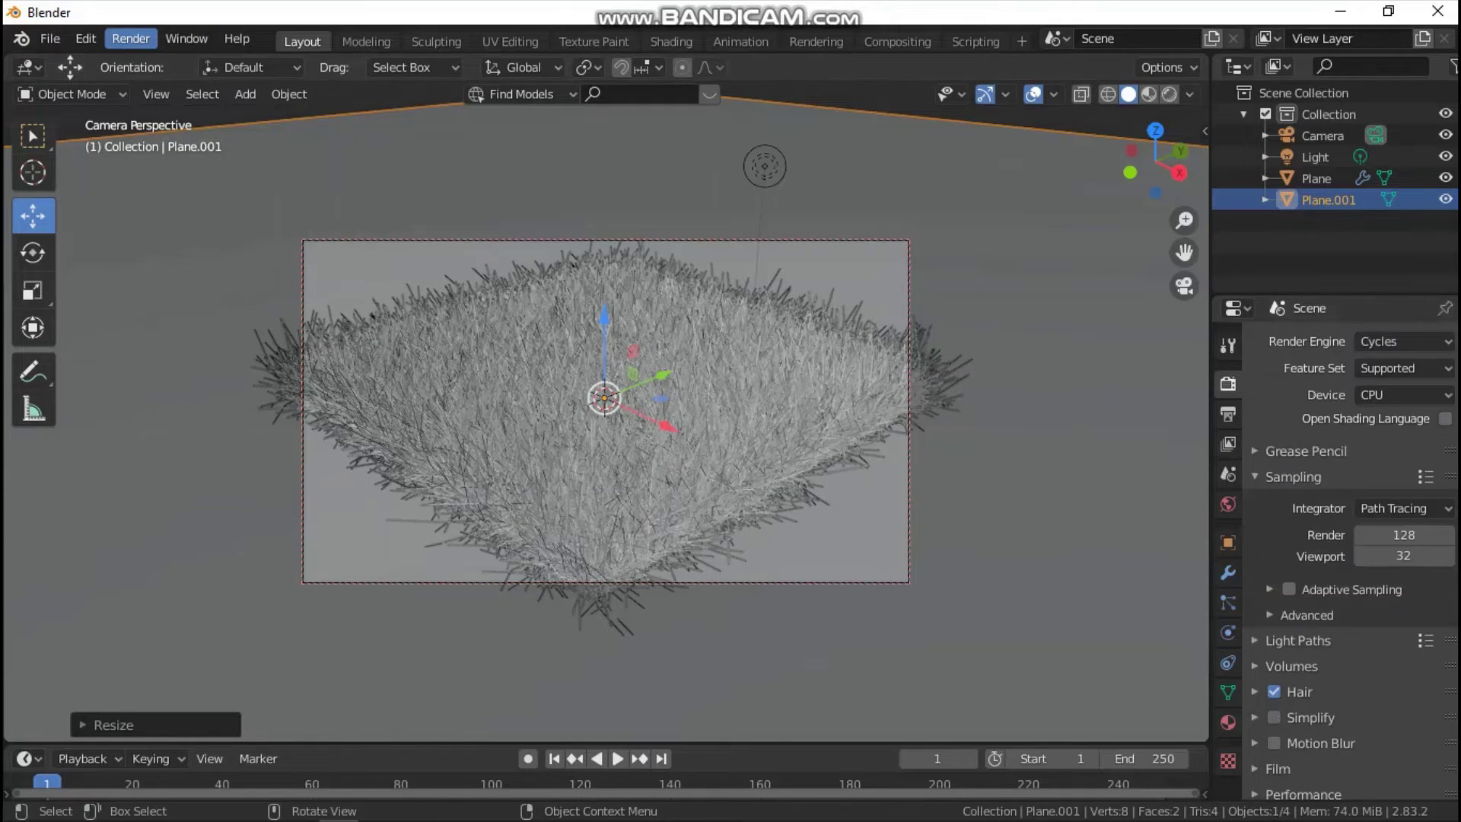
{"action": "left_click", "coordinate": [131, 38]}
{"action": "left_click", "coordinate": [173, 63]}
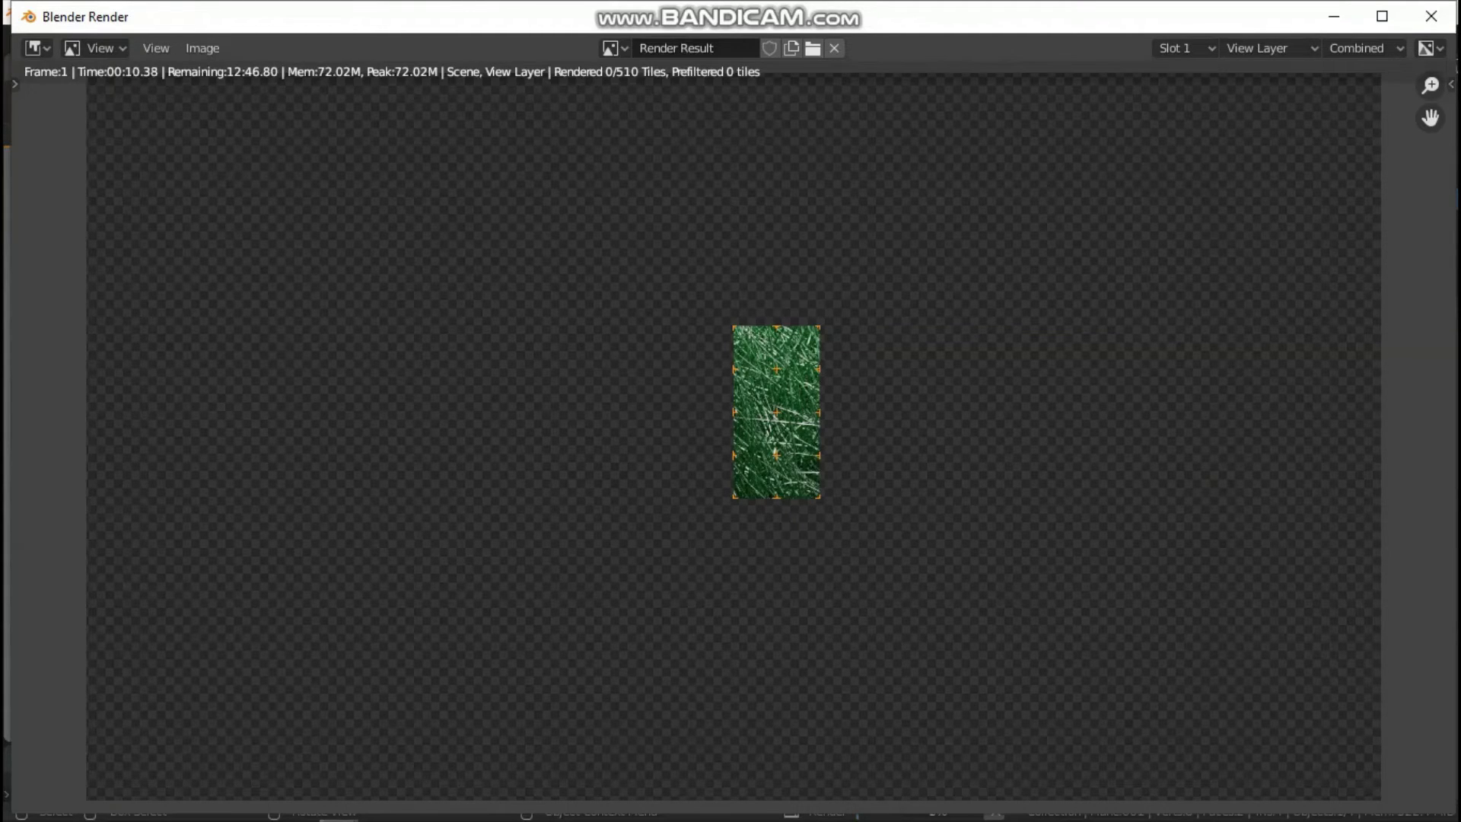
- Let the Cycles render of the green grass on the white floor finish
{"action": "scroll", "coordinate": [730, 434], "scroll_direction": "down", "scroll_amount": 1}
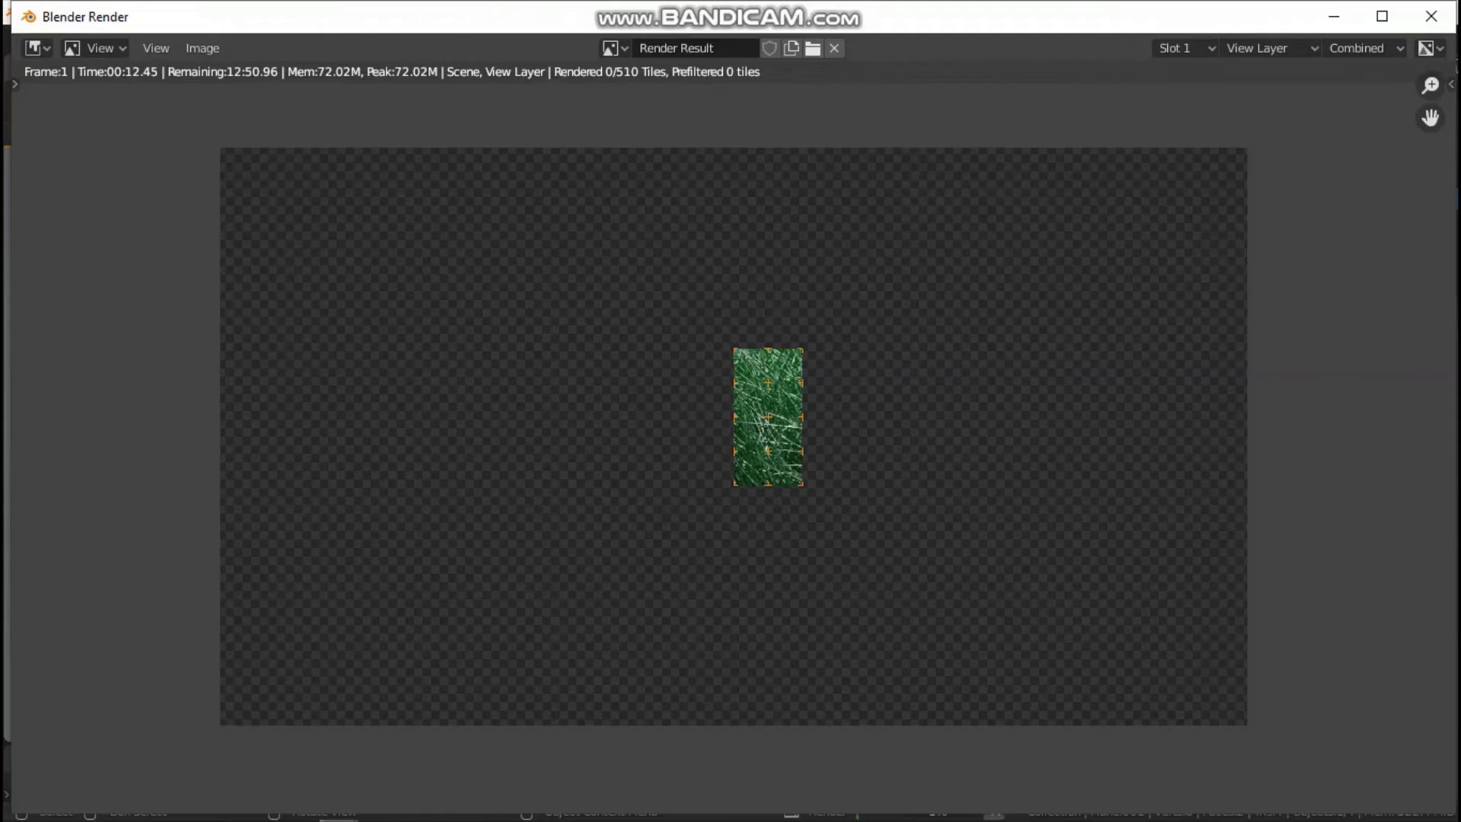
{"action": "scroll", "coordinate": [734, 436], "scroll_direction": "up", "scroll_amount": 1}
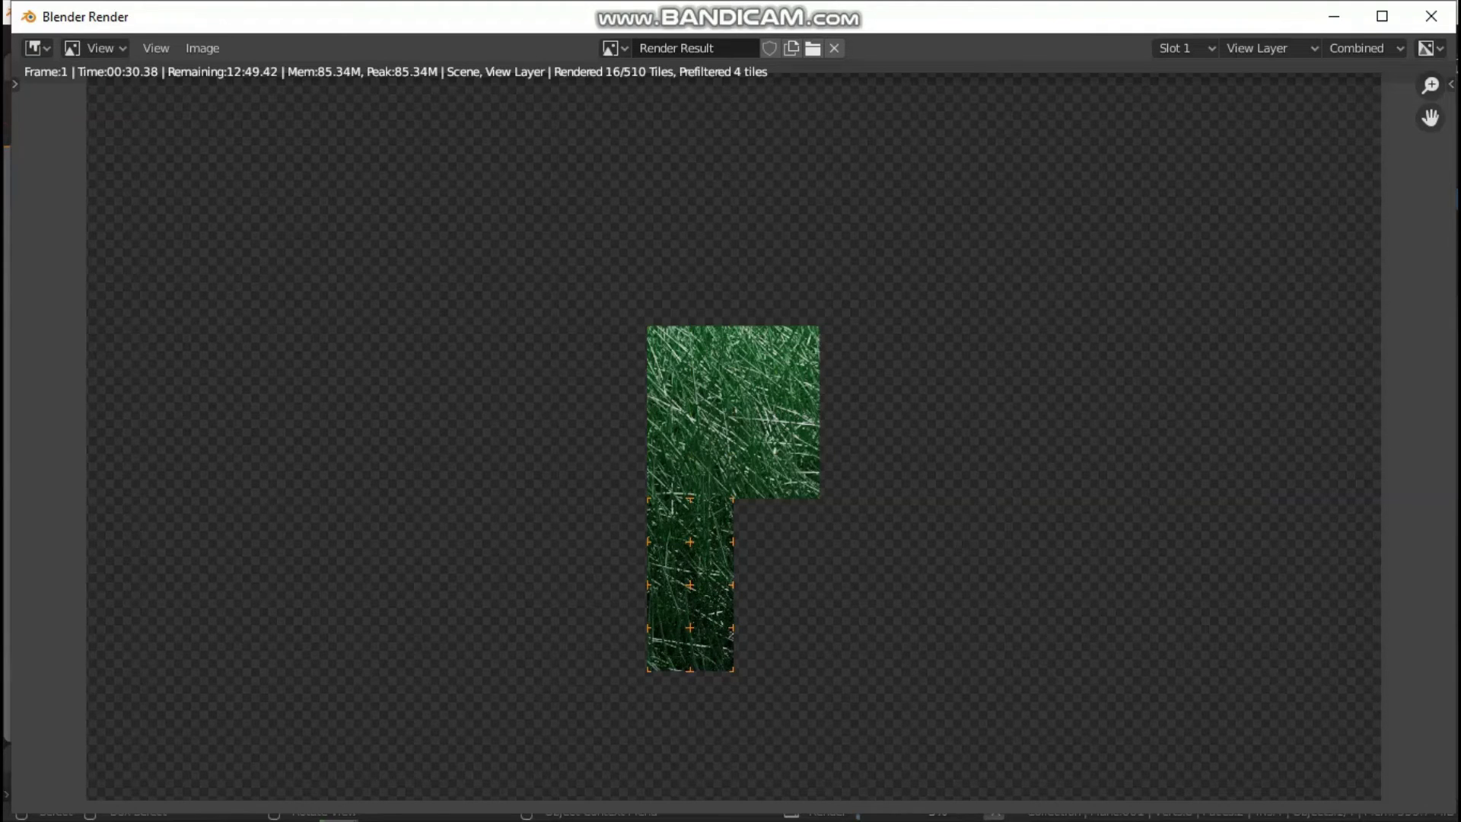
{"action": "scroll", "coordinate": [735, 449], "scroll_direction": "down", "scroll_amount": 1}
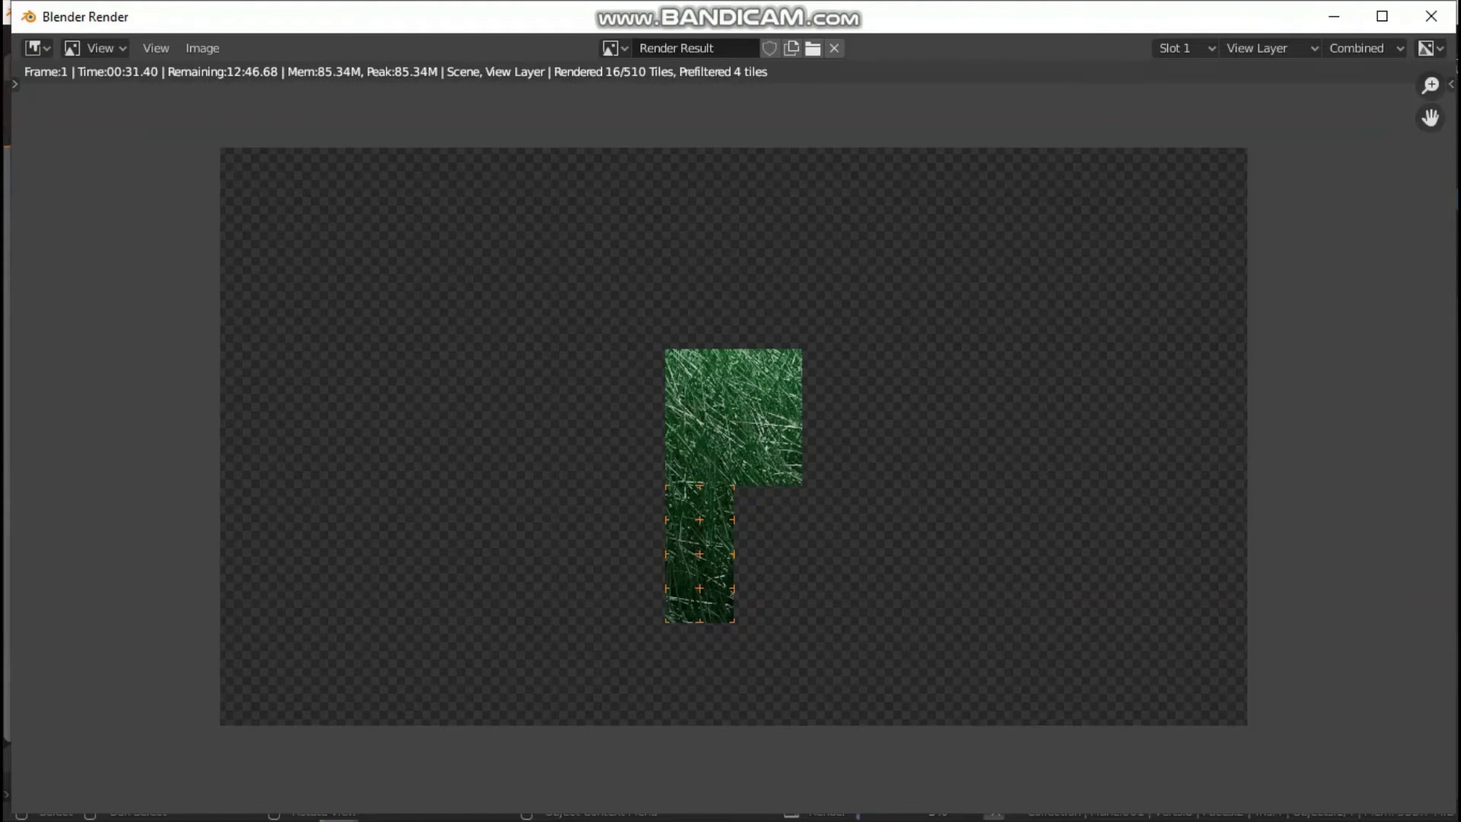
{"action": "scroll", "coordinate": [735, 441], "scroll_direction": "up", "scroll_amount": 1}
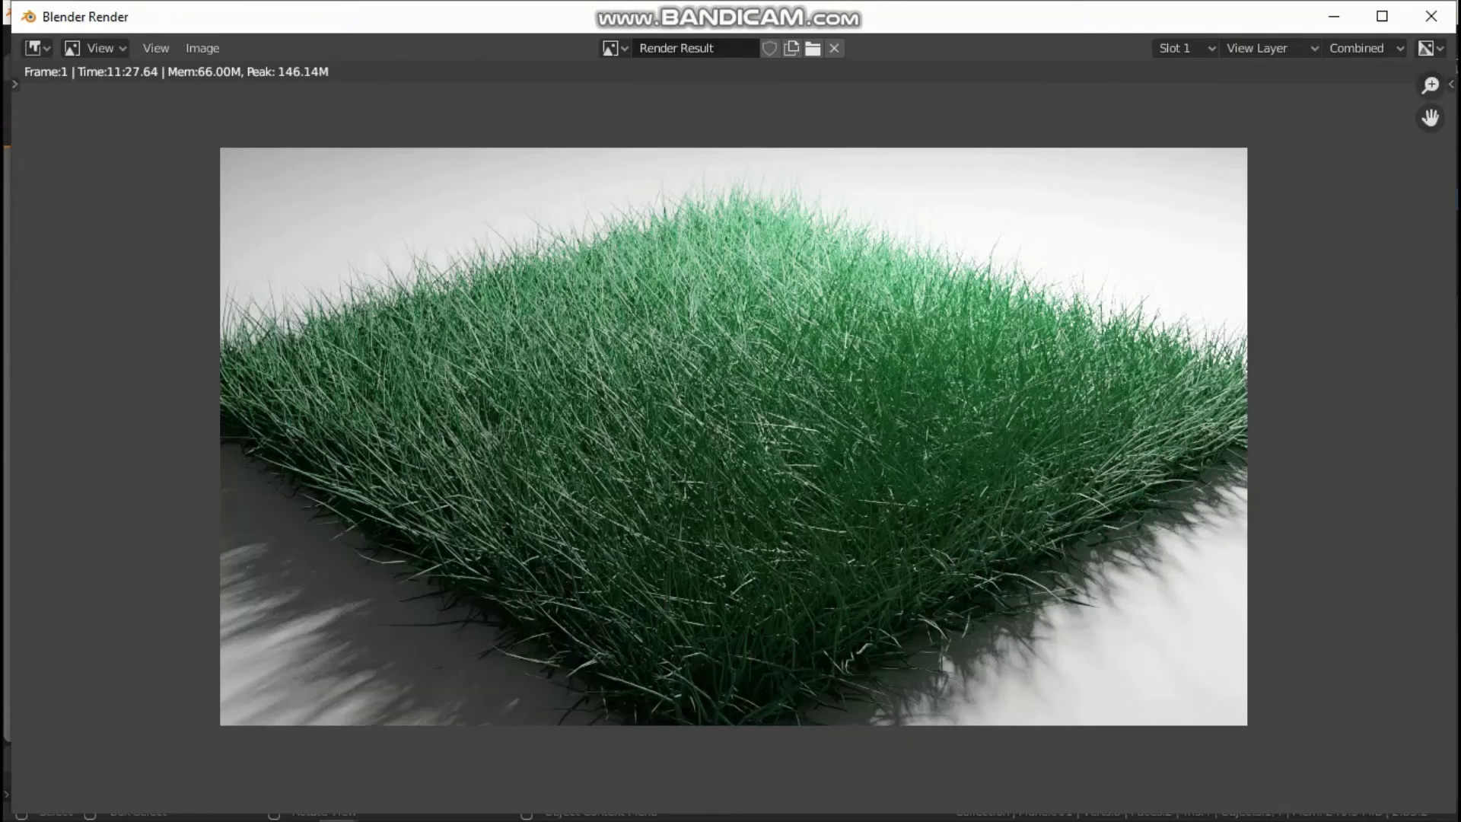
{"action": "scroll", "coordinate": [733, 437], "scroll_direction": "up", "scroll_amount": 4}
{"action": "scroll", "coordinate": [733, 437], "scroll_direction": "down", "scroll_amount": 4}
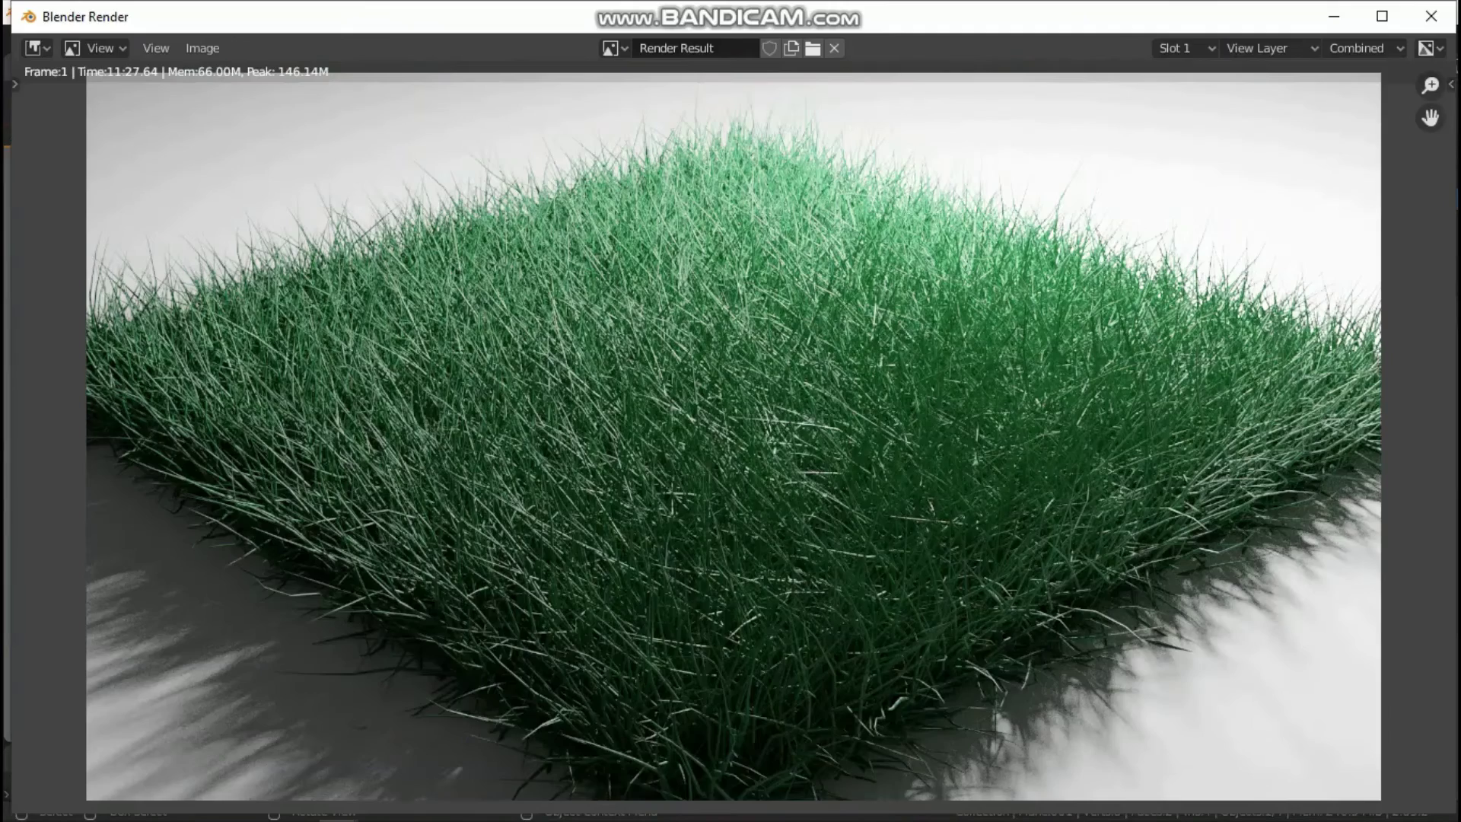
{"action": "scroll", "coordinate": [732, 436], "scroll_direction": "down", "scroll_amount": 1}
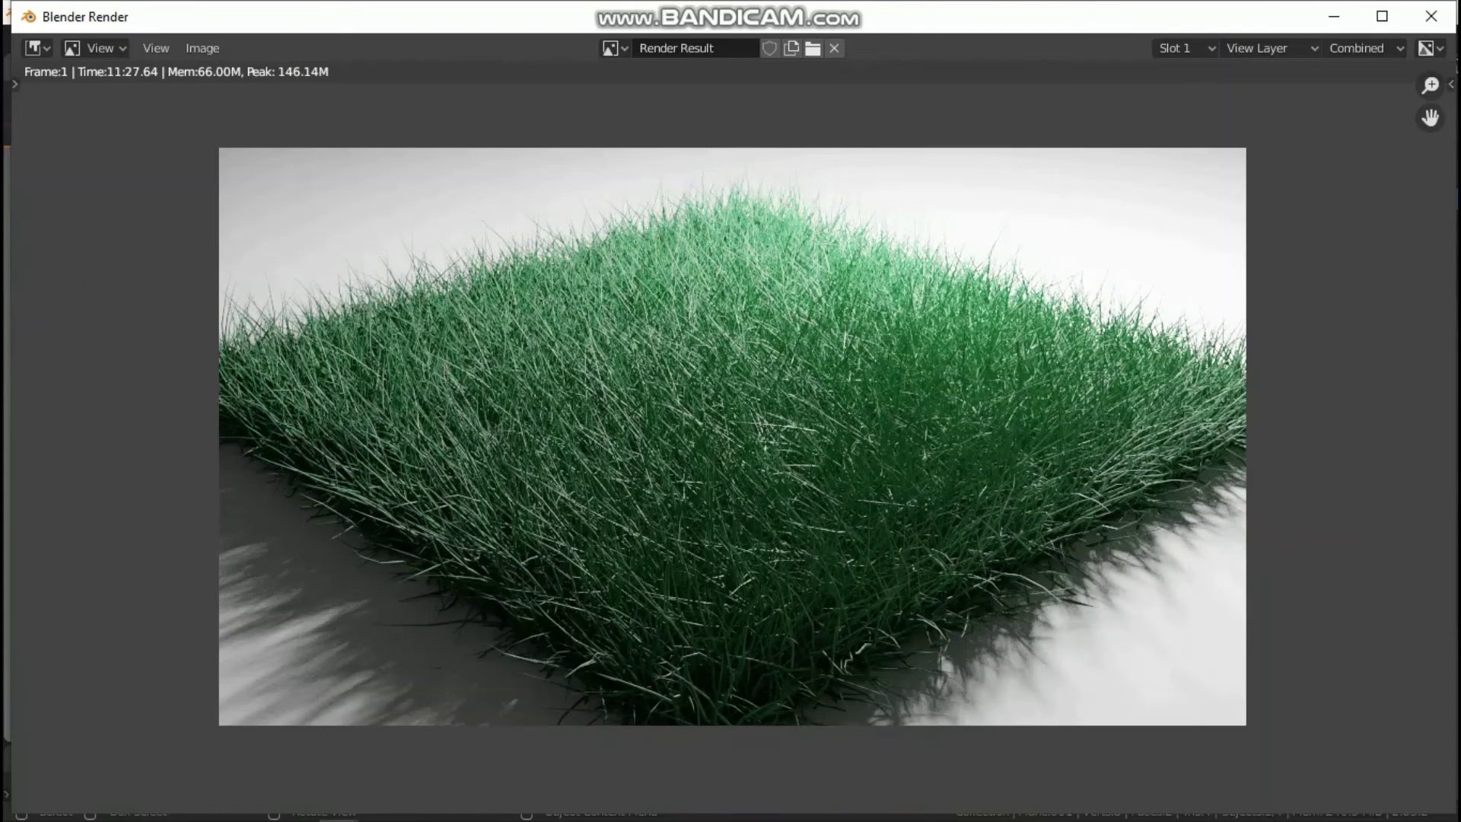